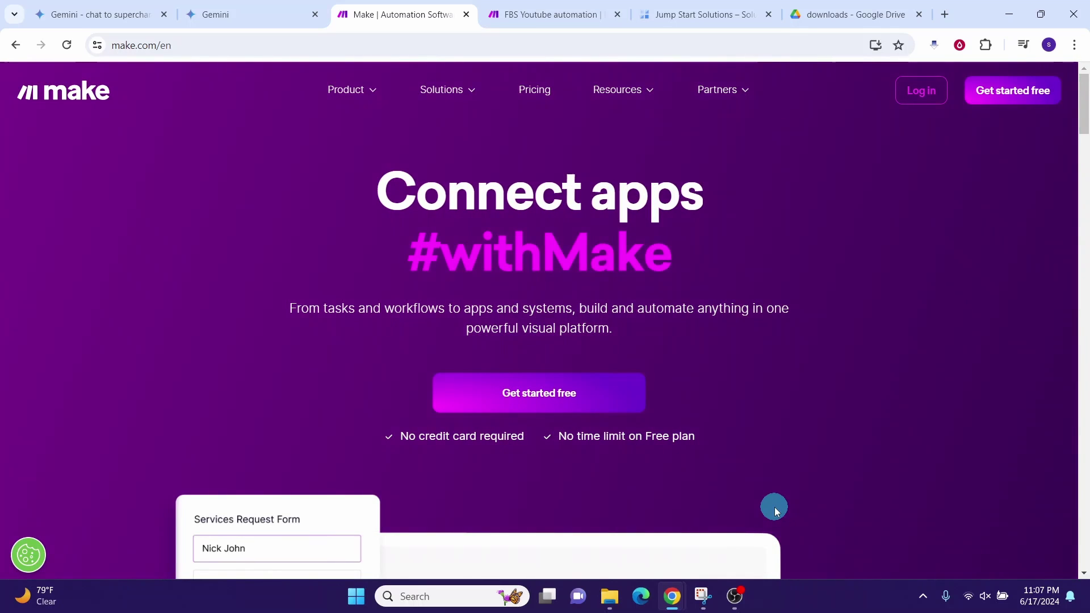
- Switch to the 'FBS Youtube automation' Make scenario tab
click(509, 22)
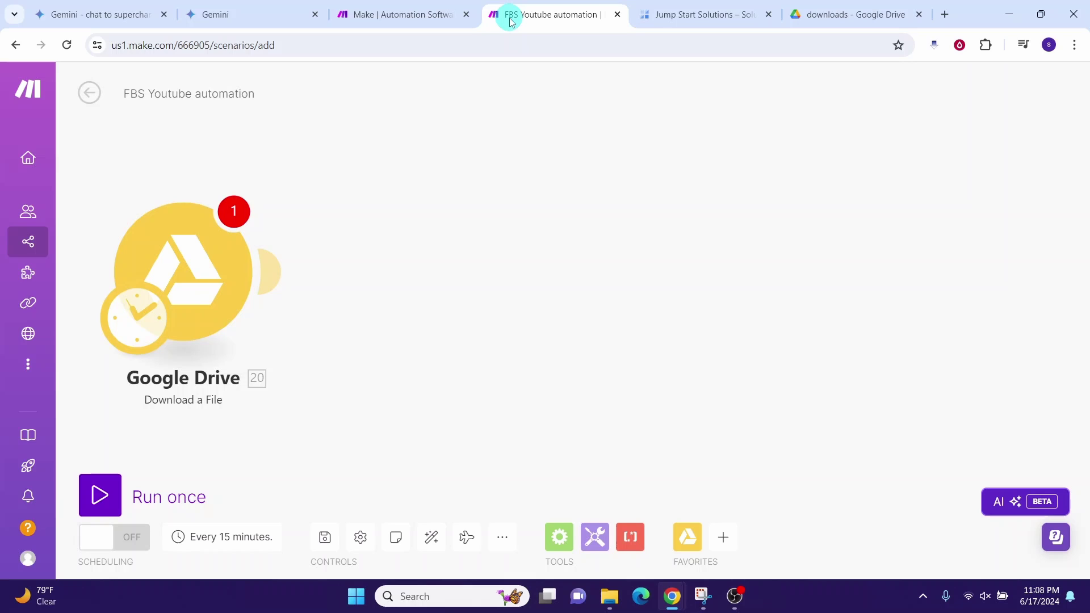
- Search for 'google cloud console' in a new tab, then return to the Jump Start Solutions tab
click(947, 16)
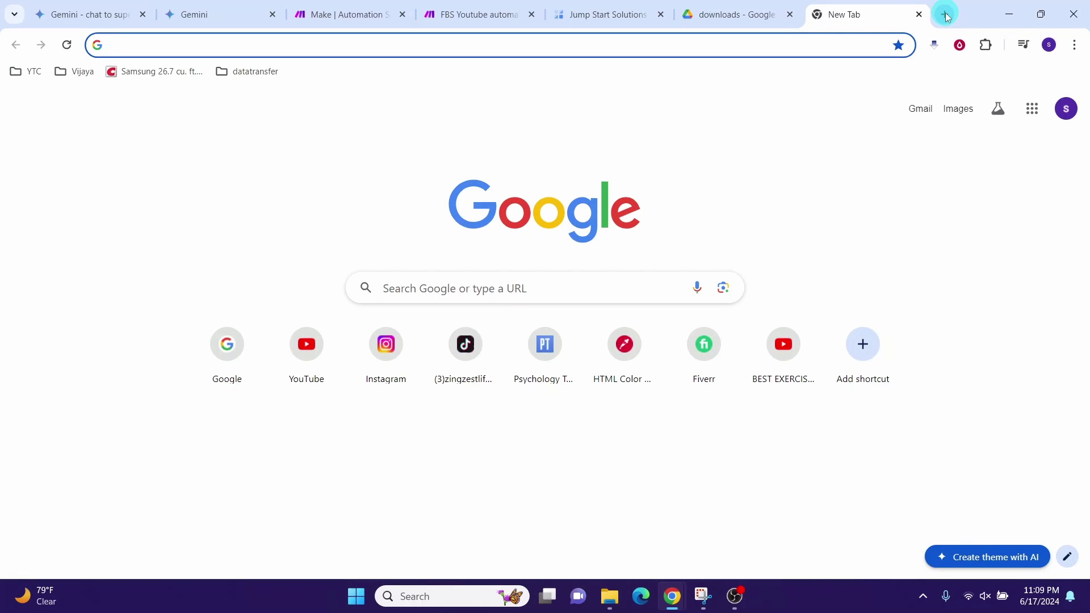
text(google.com)
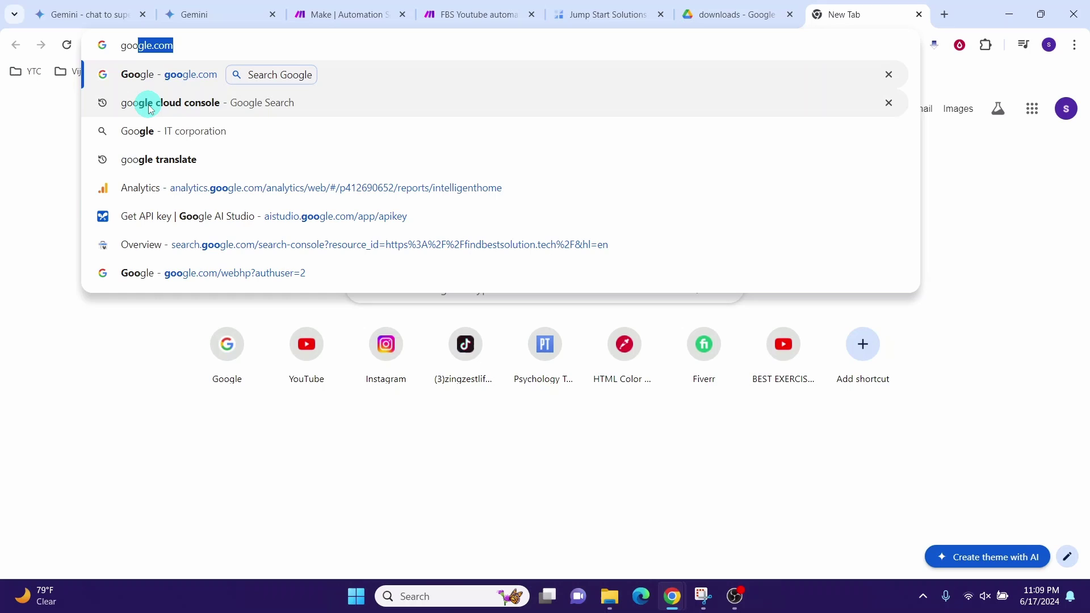
click(148, 104)
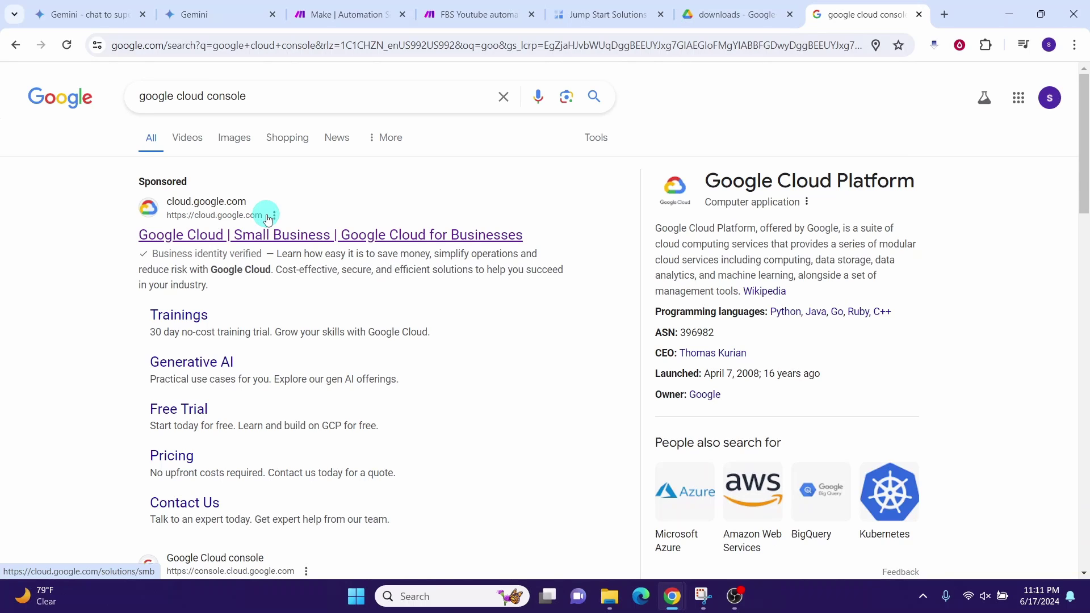
key(ctrl+5)
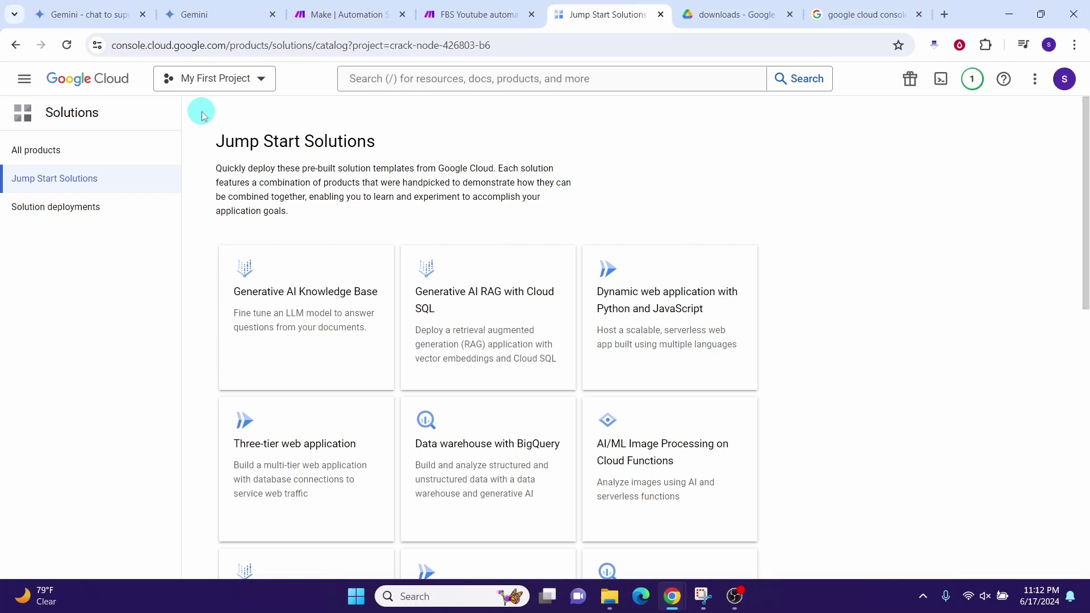
- Create a Cloud project named 'makegoogledrive' and select it in the project picker
click(212, 81)
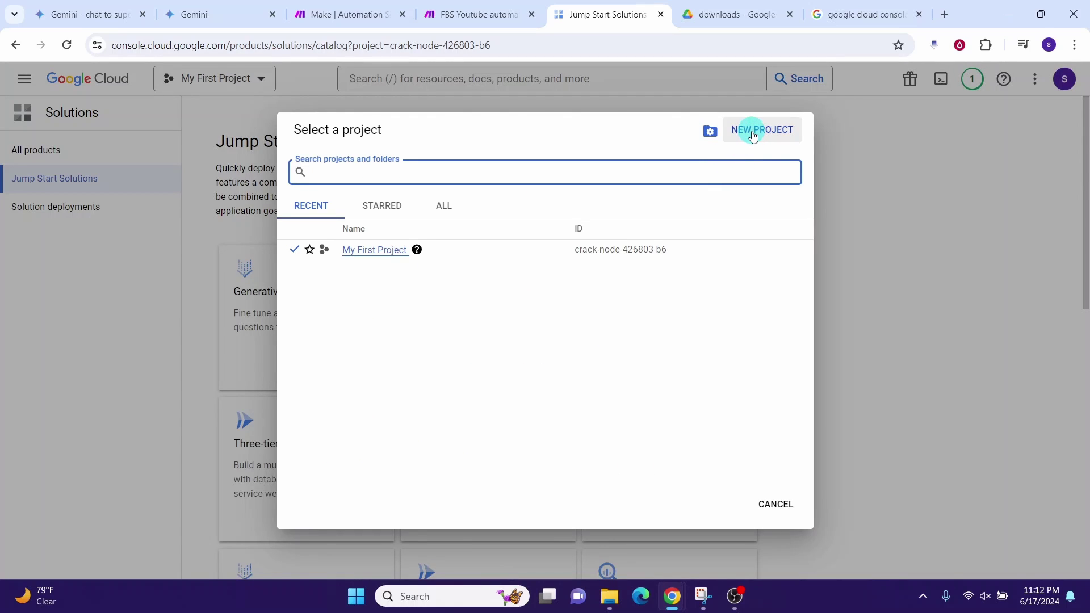
click(753, 136)
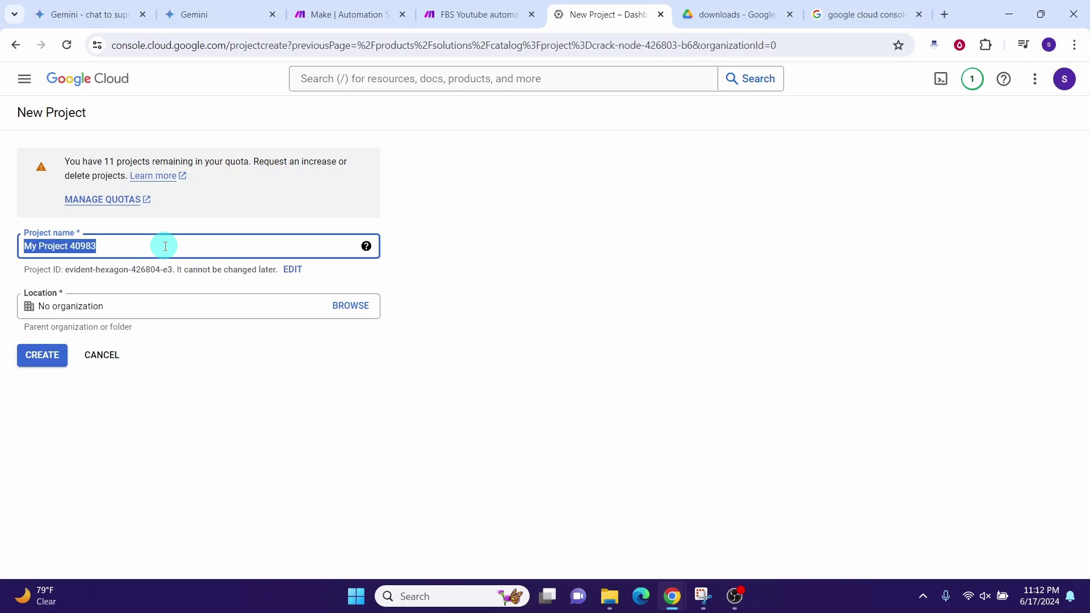
text(makegoogledrive)
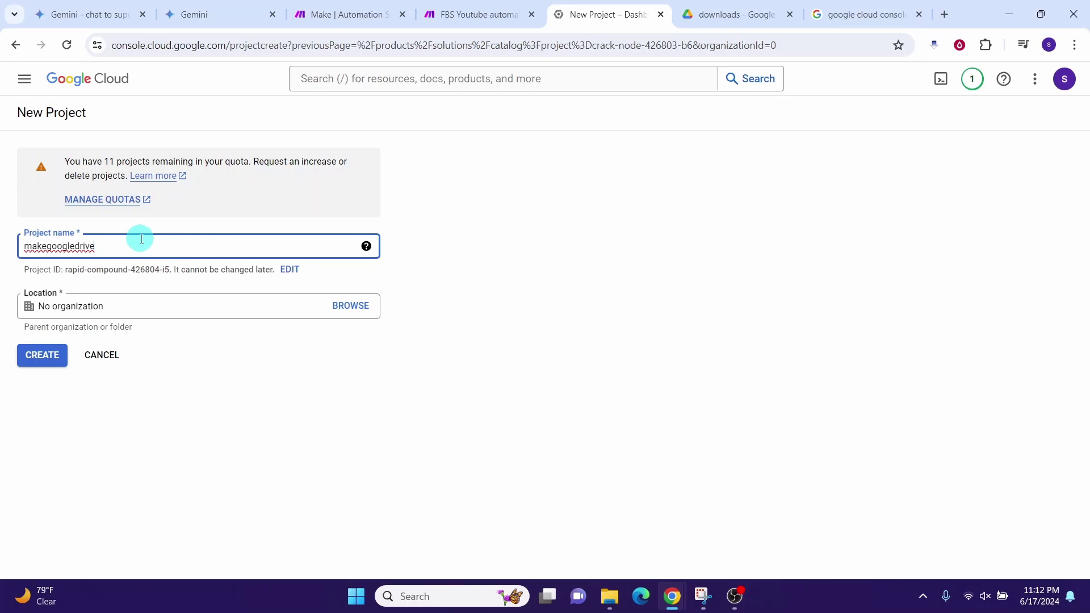
click(35, 363)
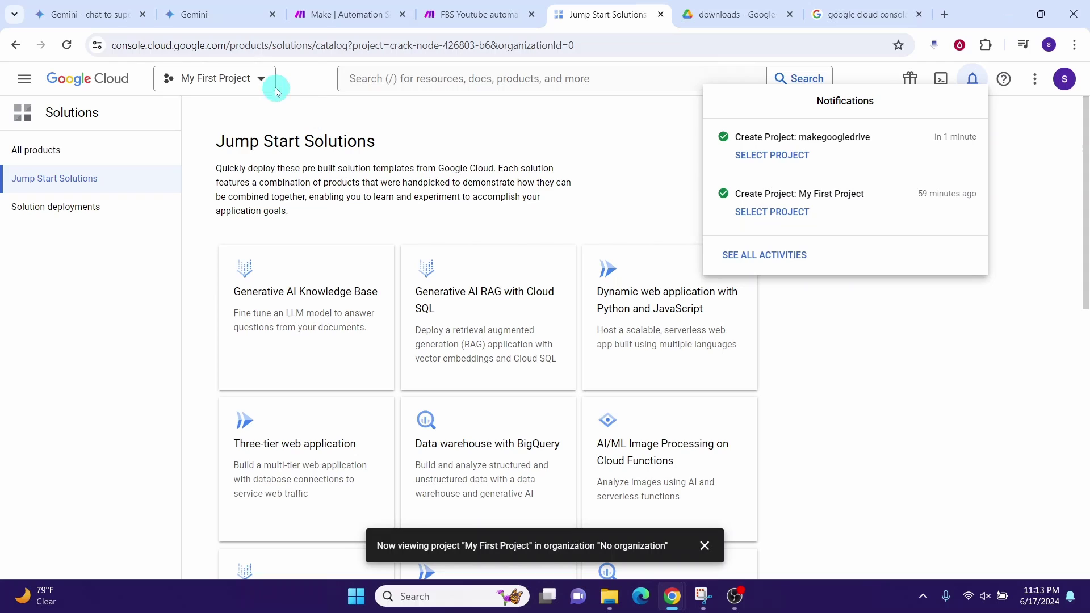
click(261, 80)
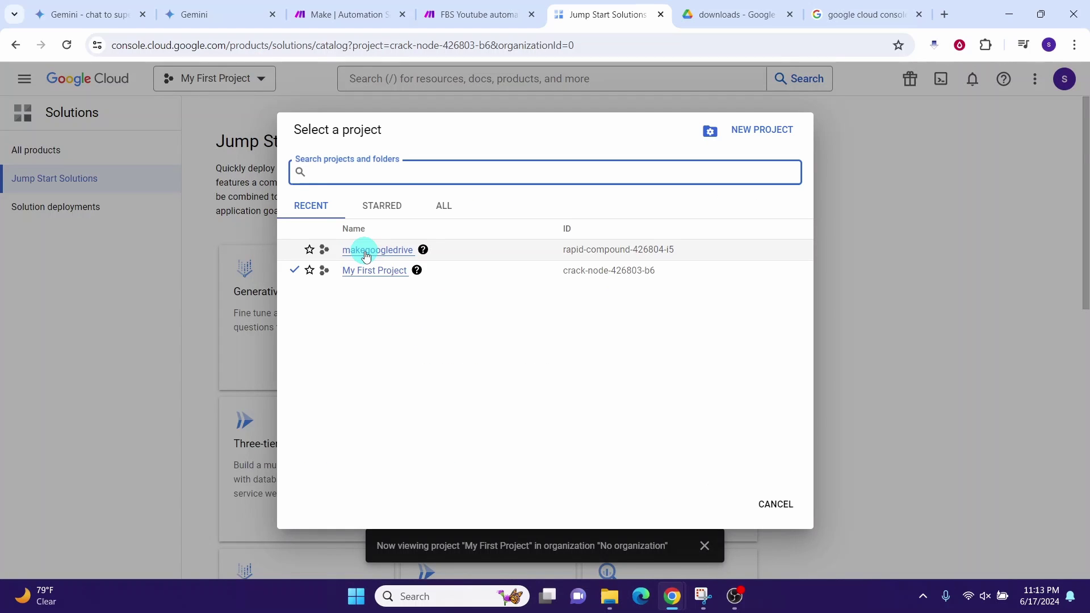
click(364, 255)
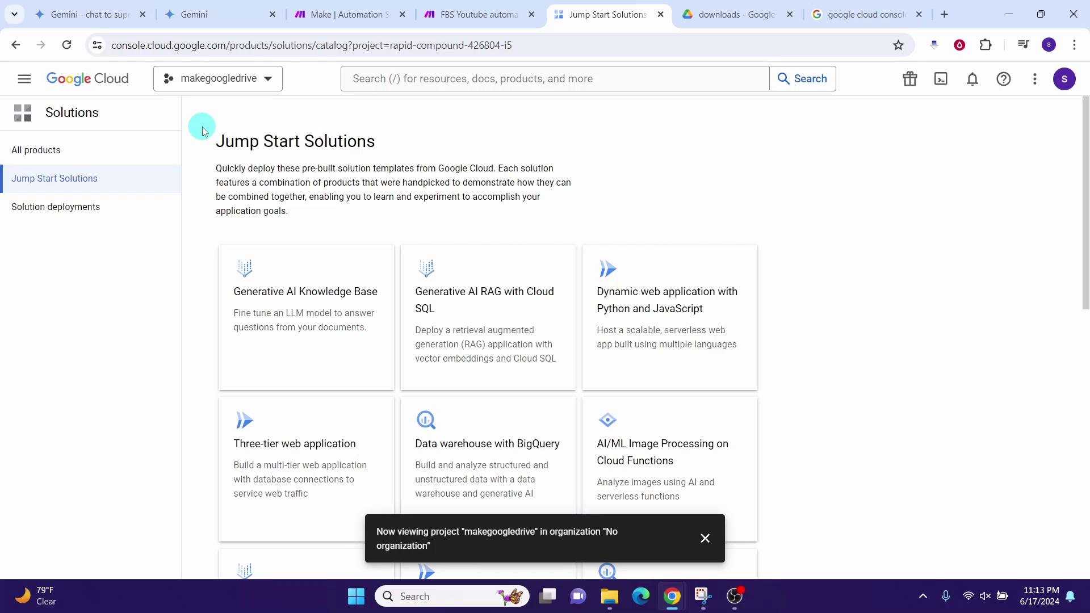
- Search the API Library for 'google drive api' and enable the Google Drive API
click(26, 83)
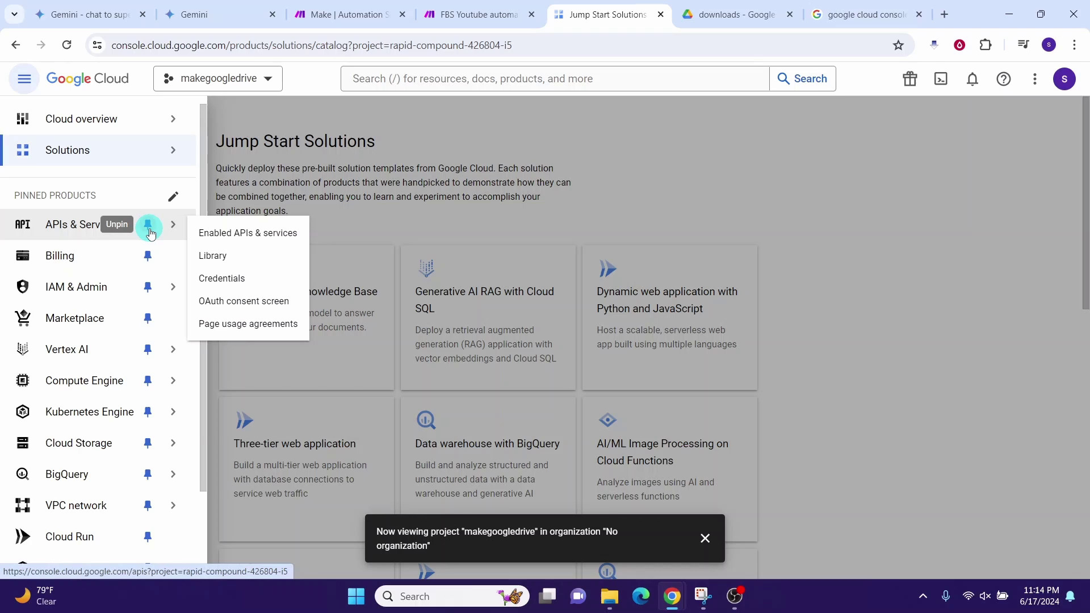
click(225, 265)
click(426, 258)
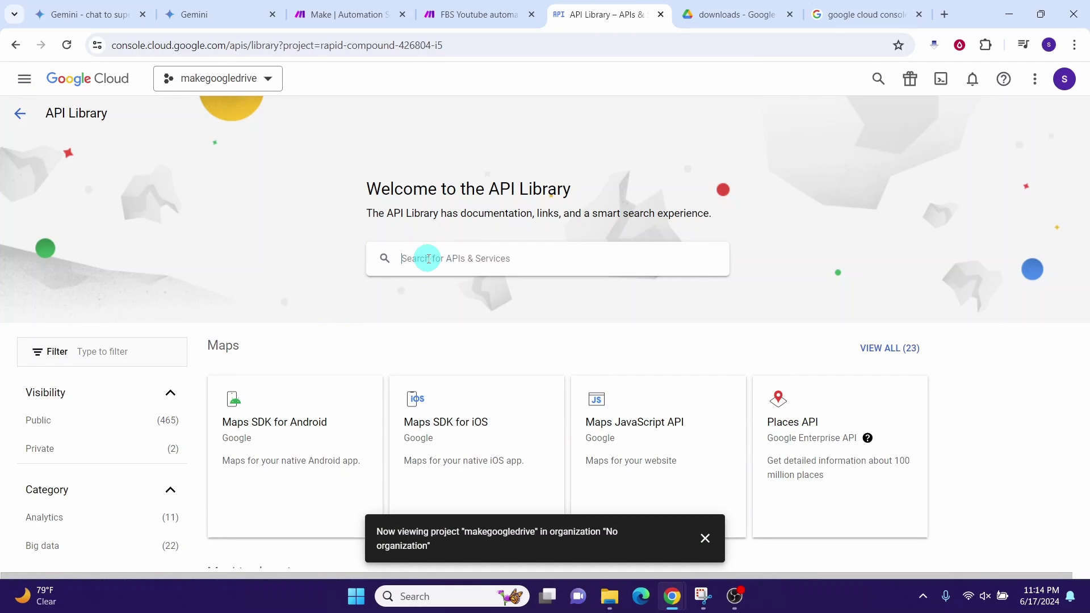
text(google drive api)
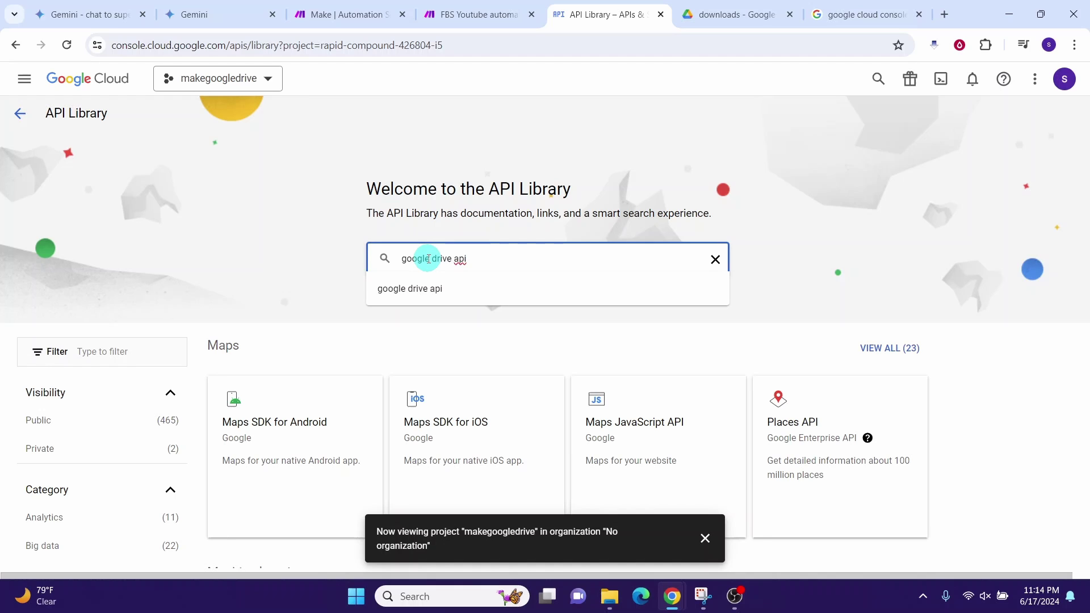
key(Return)
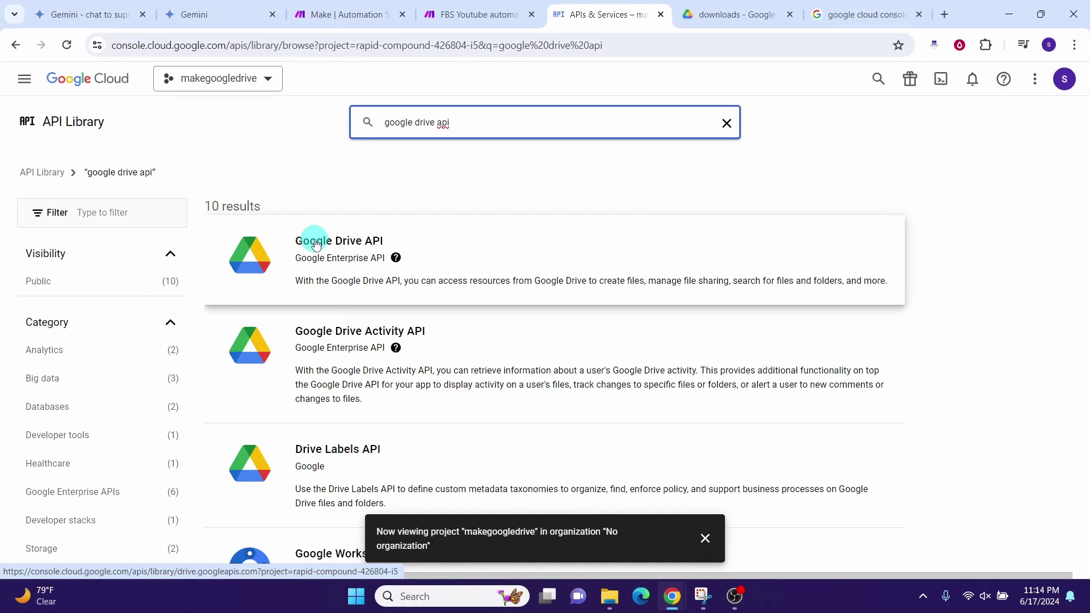
click(315, 244)
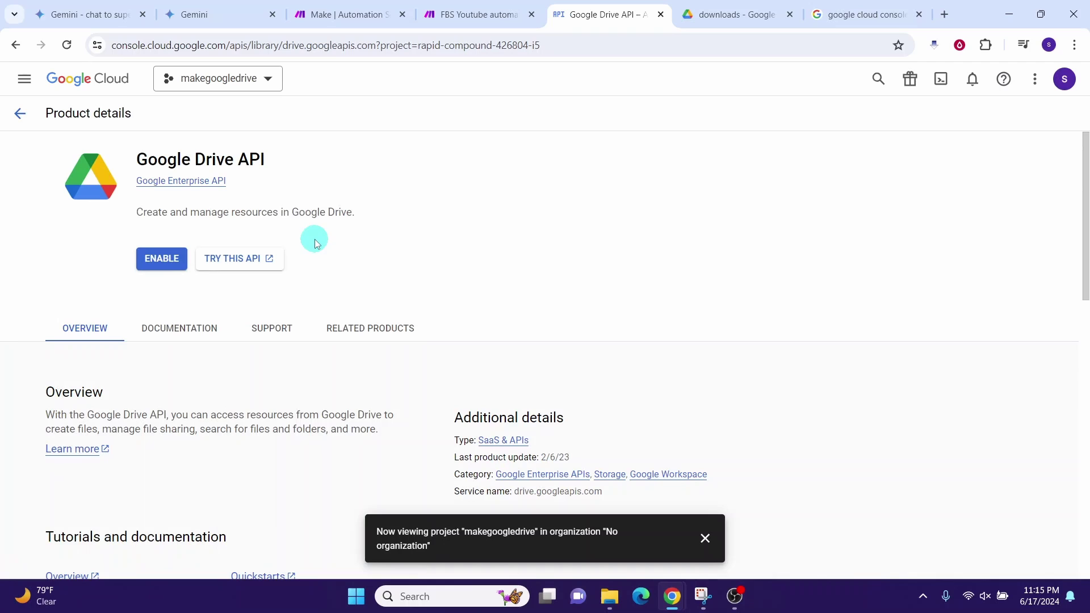
click(157, 266)
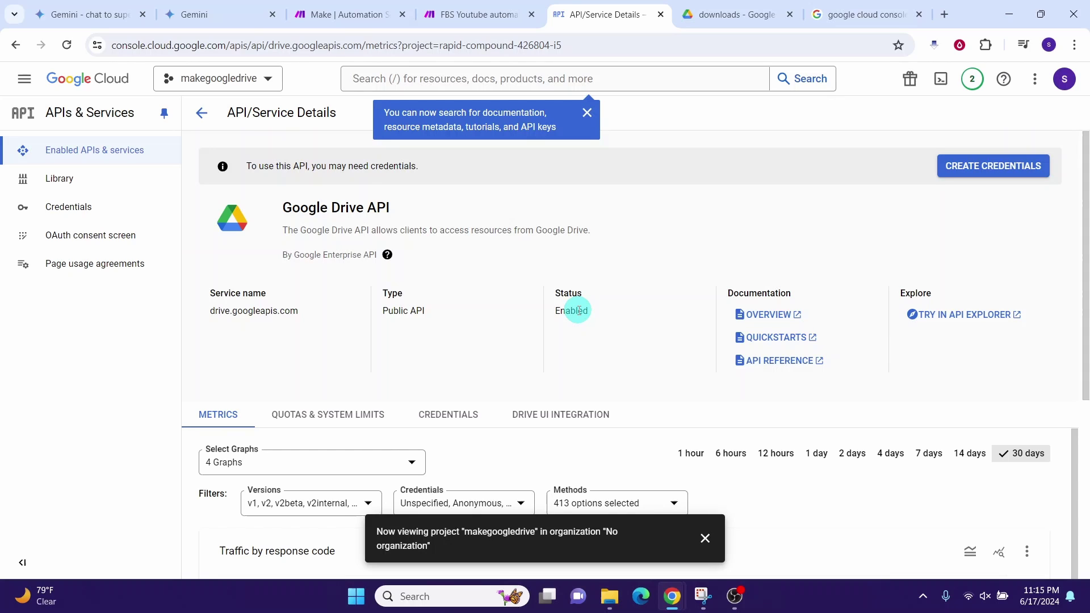
- Start an External-user OAuth consent screen and enter the app name
click(76, 238)
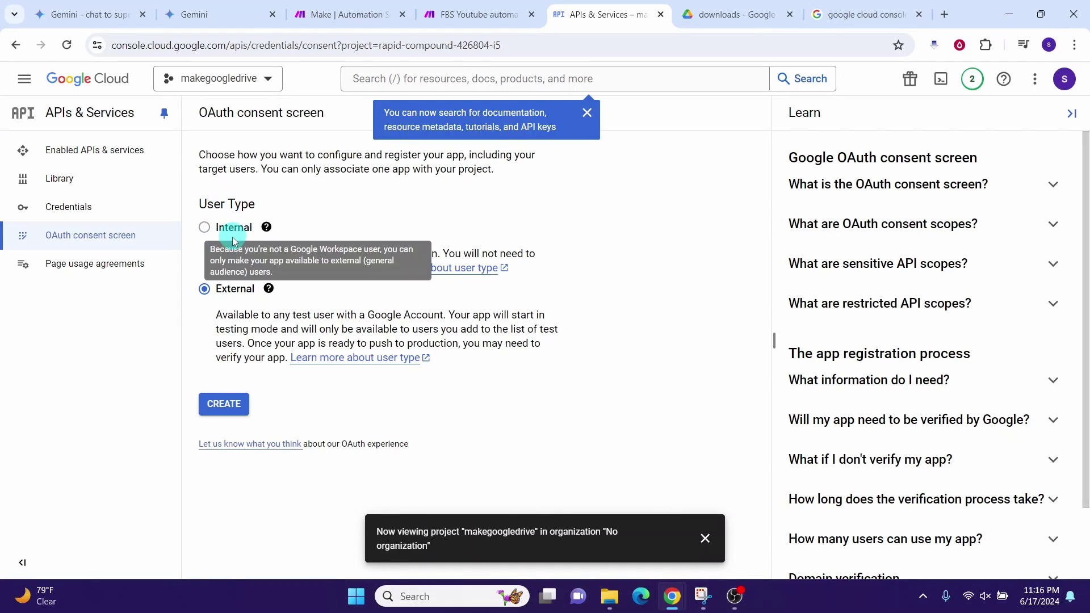
click(206, 294)
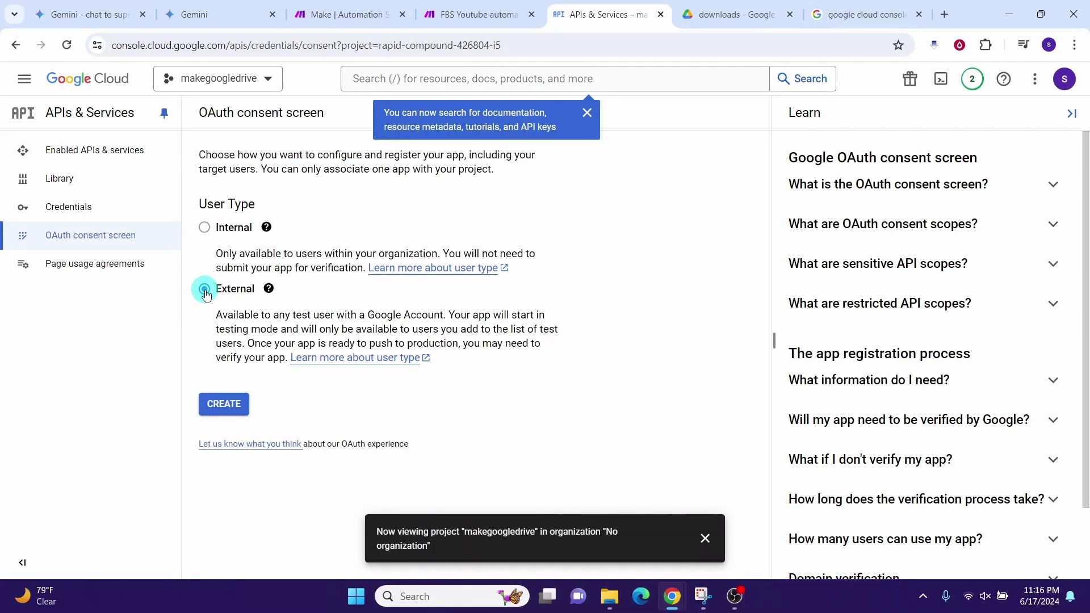
click(218, 410)
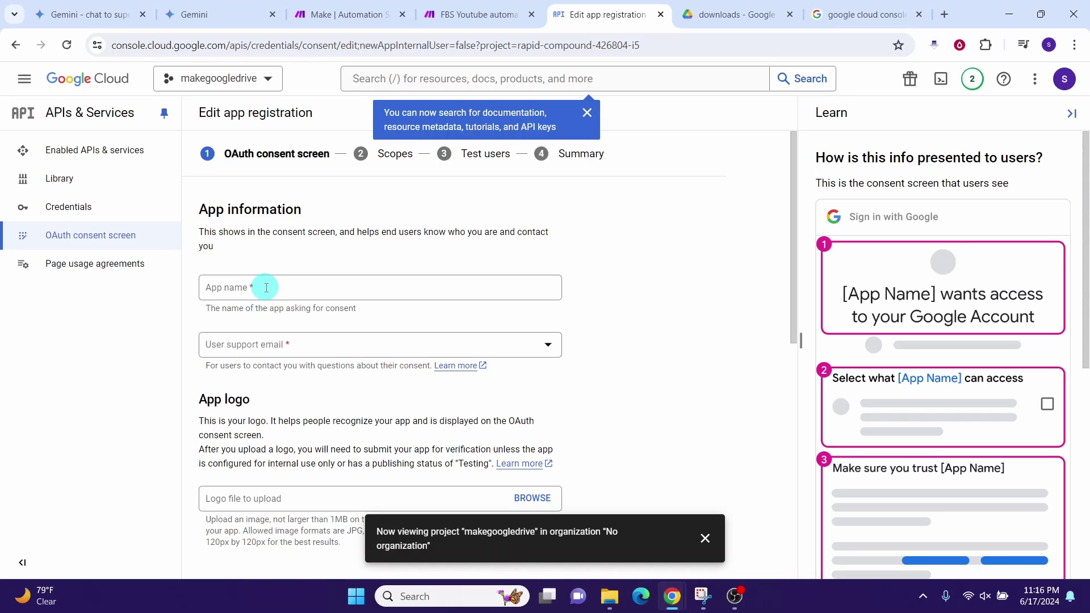
click(301, 286)
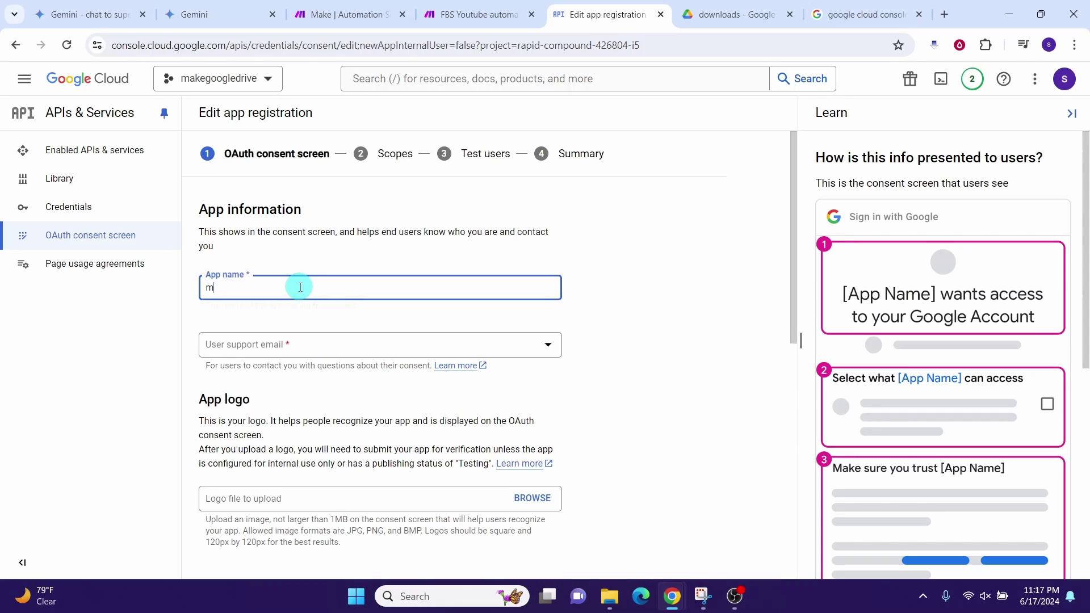
text(make)
key(Tab)
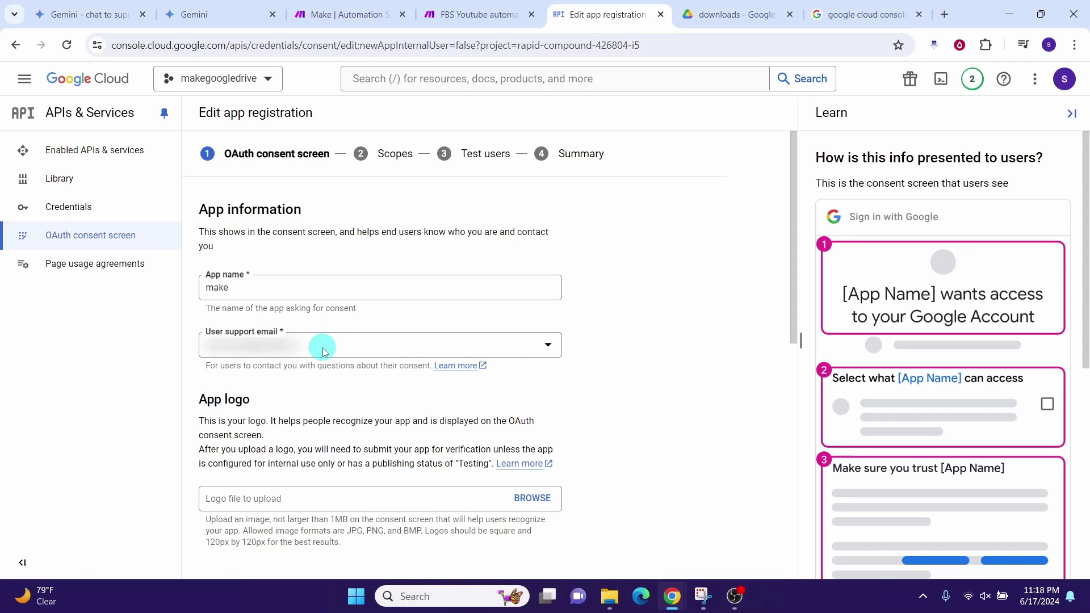
scroll(801, 264, down, 1)
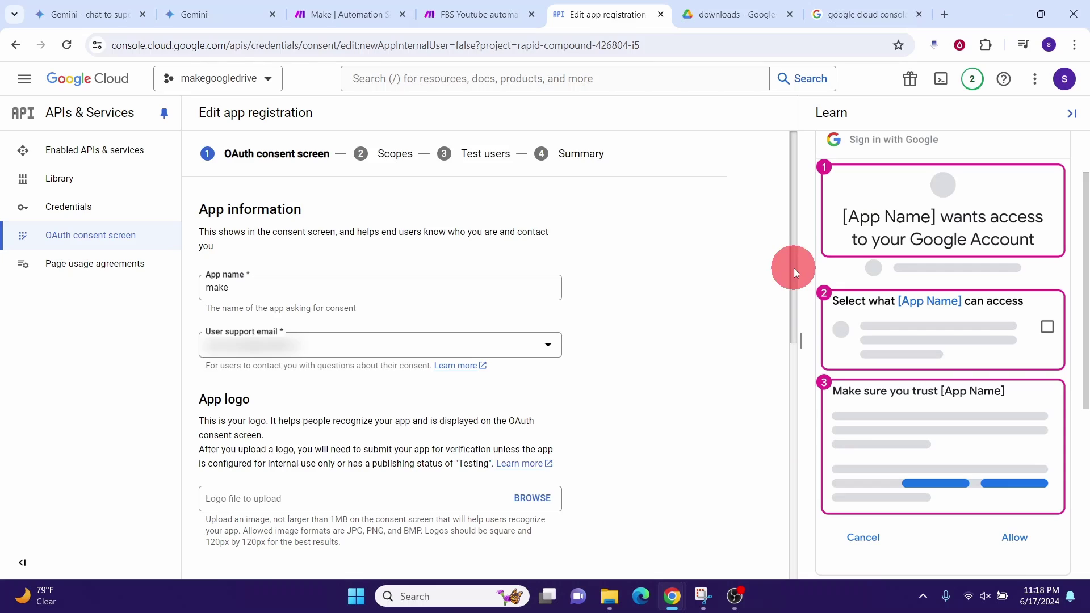
scroll(794, 290, down, 5)
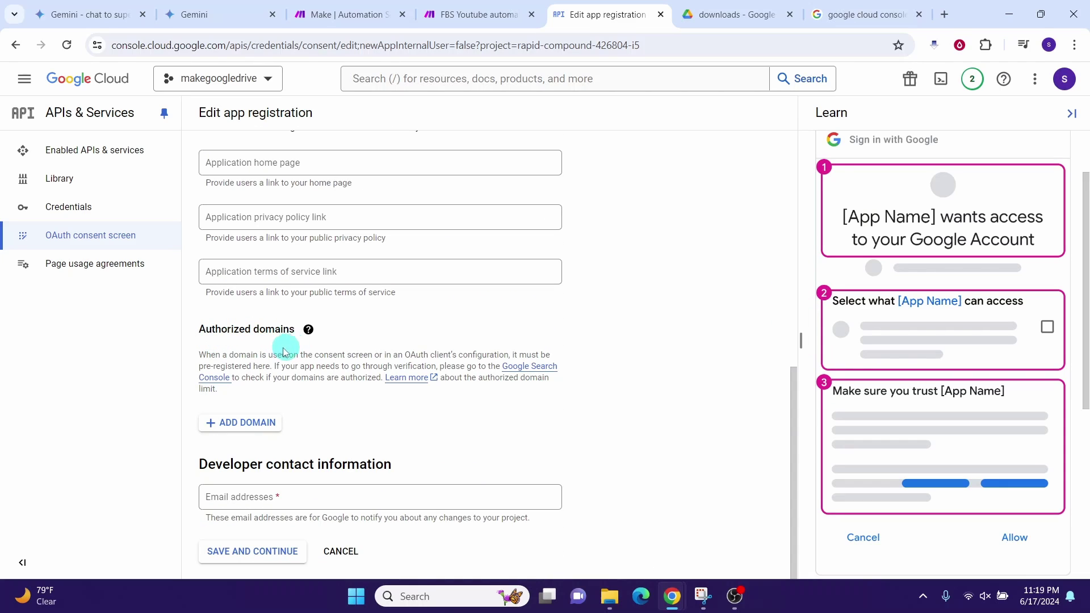
- Add make.com and integromat.com as authorized domains and save the app details
click(233, 428)
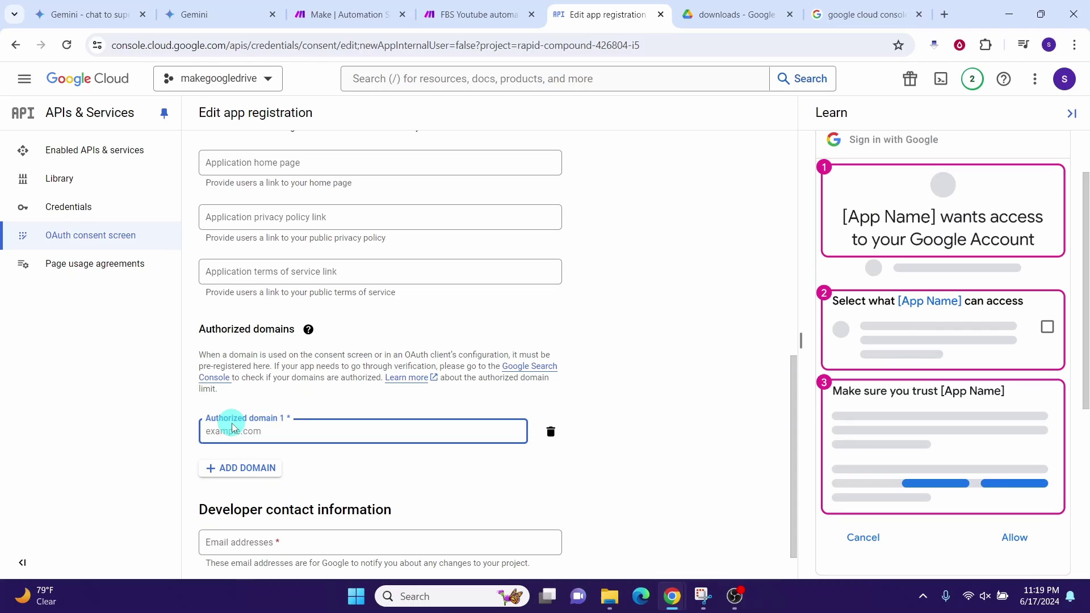
text(make.com)
click(239, 473)
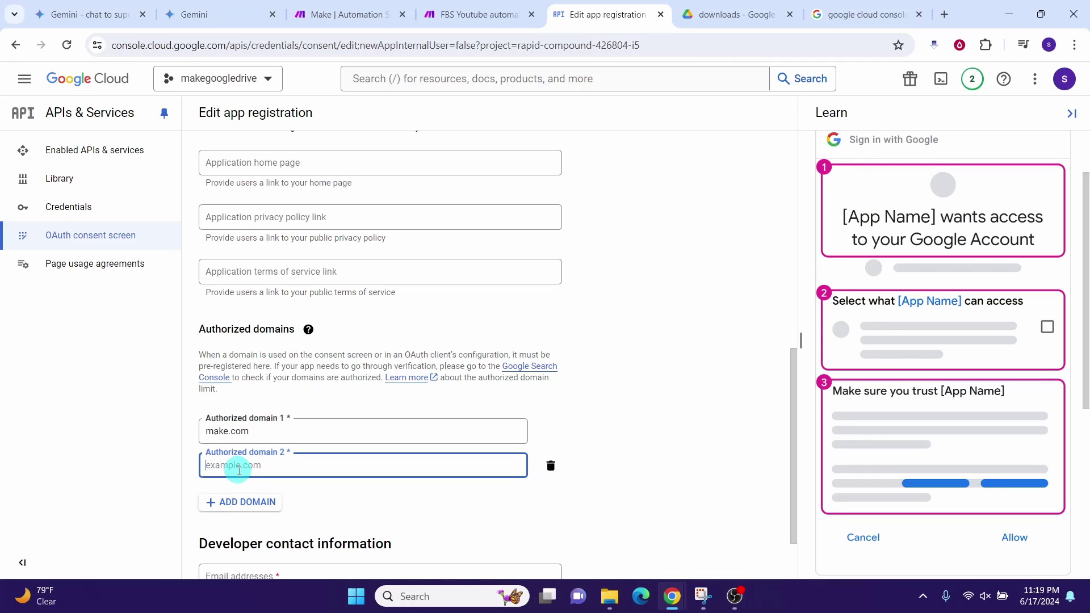
text(integromat.com)
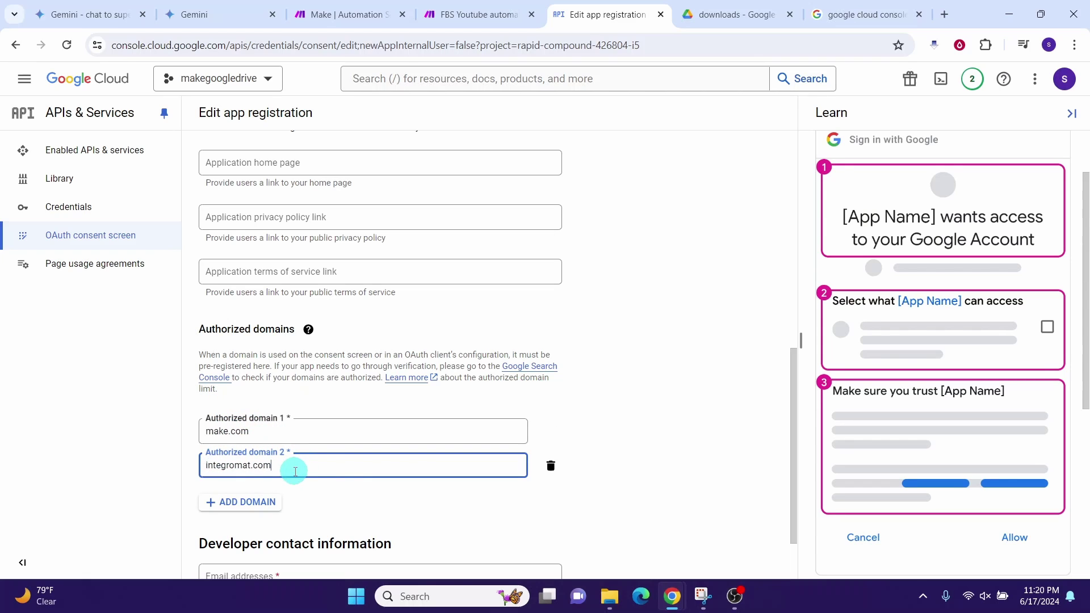
scroll(377, 469, down, 1)
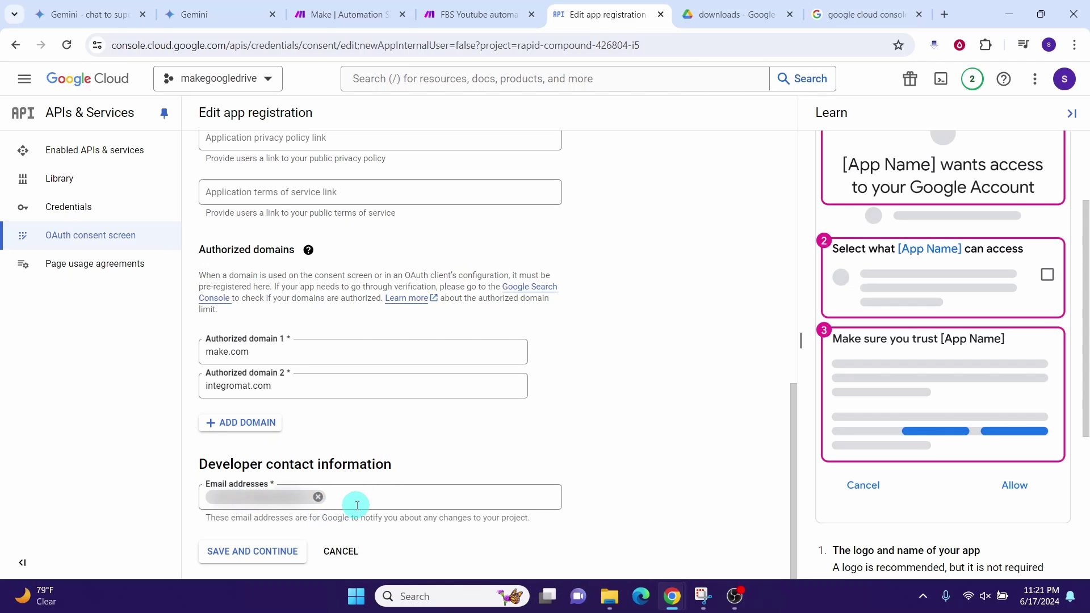
click(238, 554)
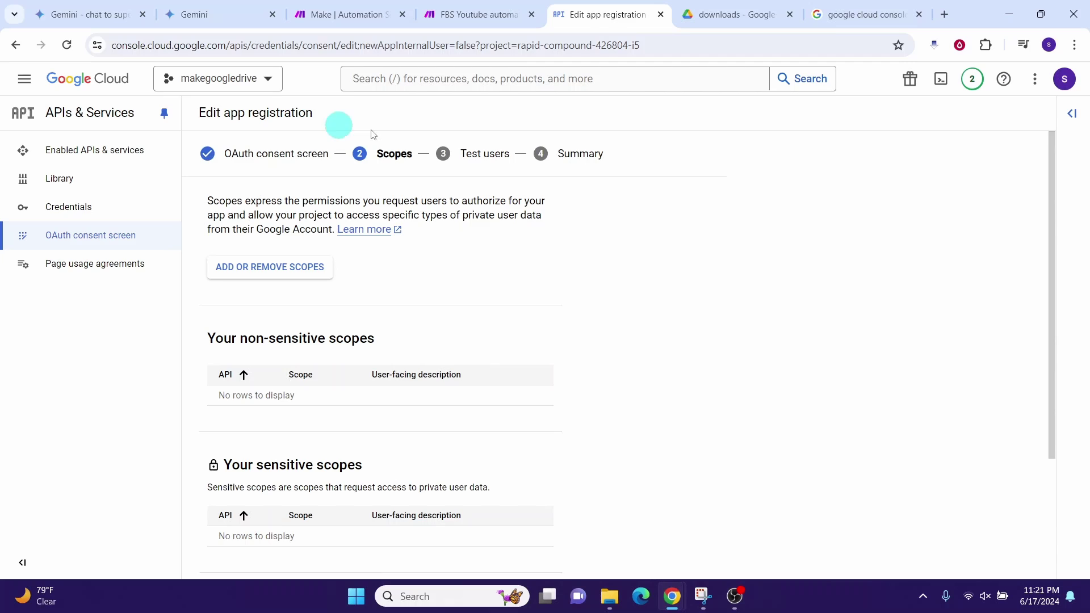
- Add the Google Drive API drive.readonly scope and save, moving on to Test users
click(242, 270)
click(699, 195)
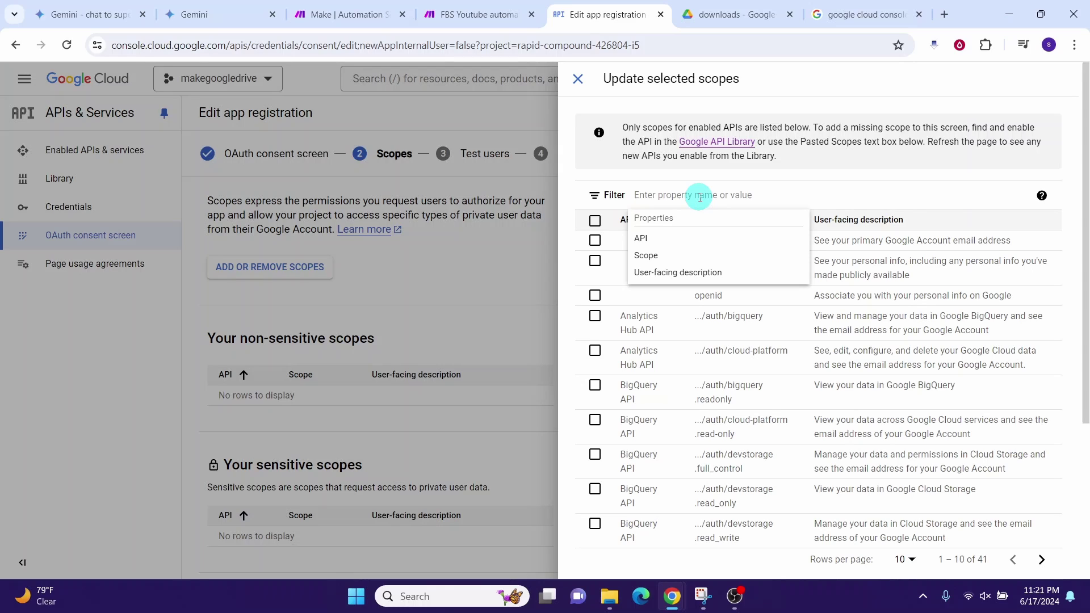
text(https://www.googleapis.com/auth/drive.readonly)
click(690, 239)
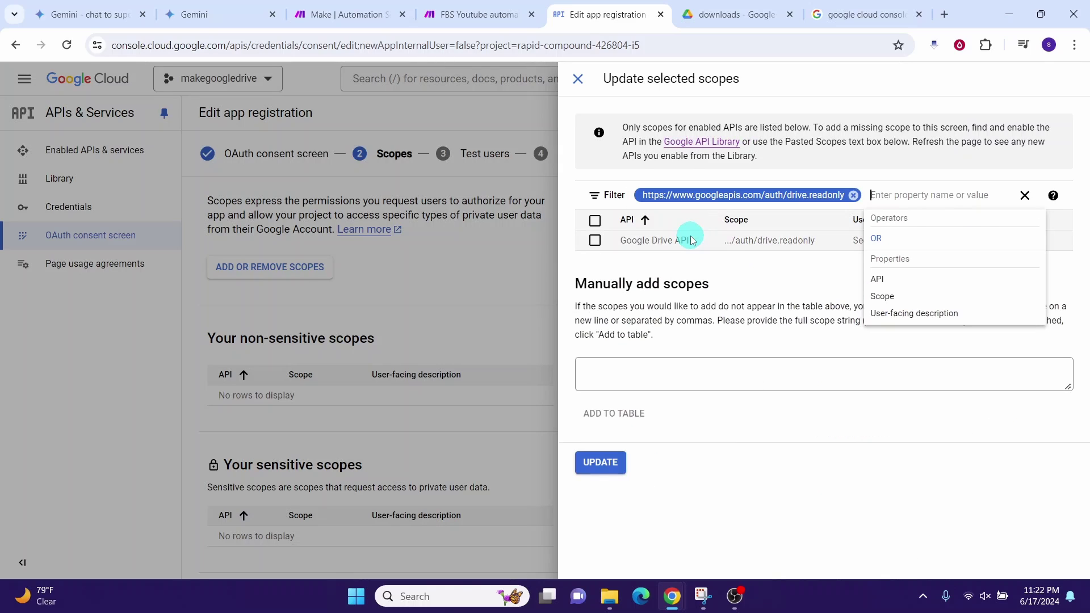
click(690, 241)
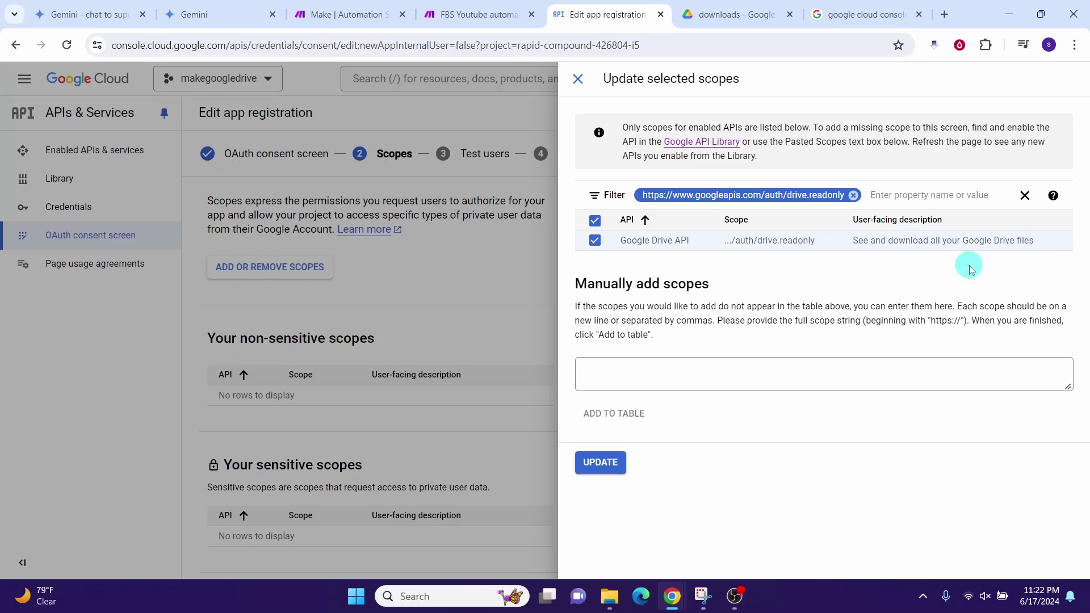
click(598, 460)
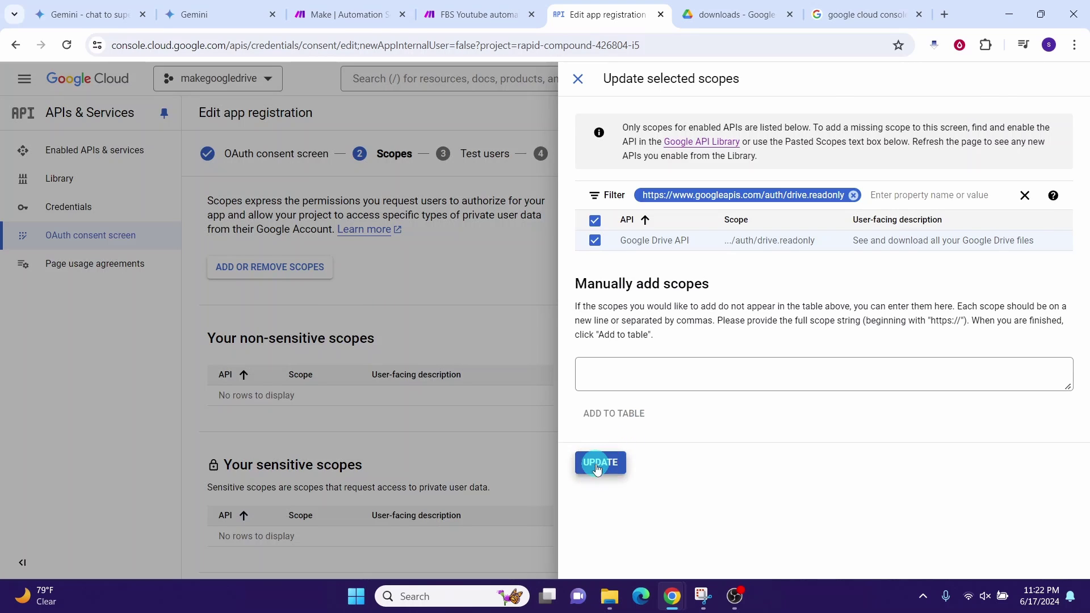
drag(1051, 384, 1052, 487)
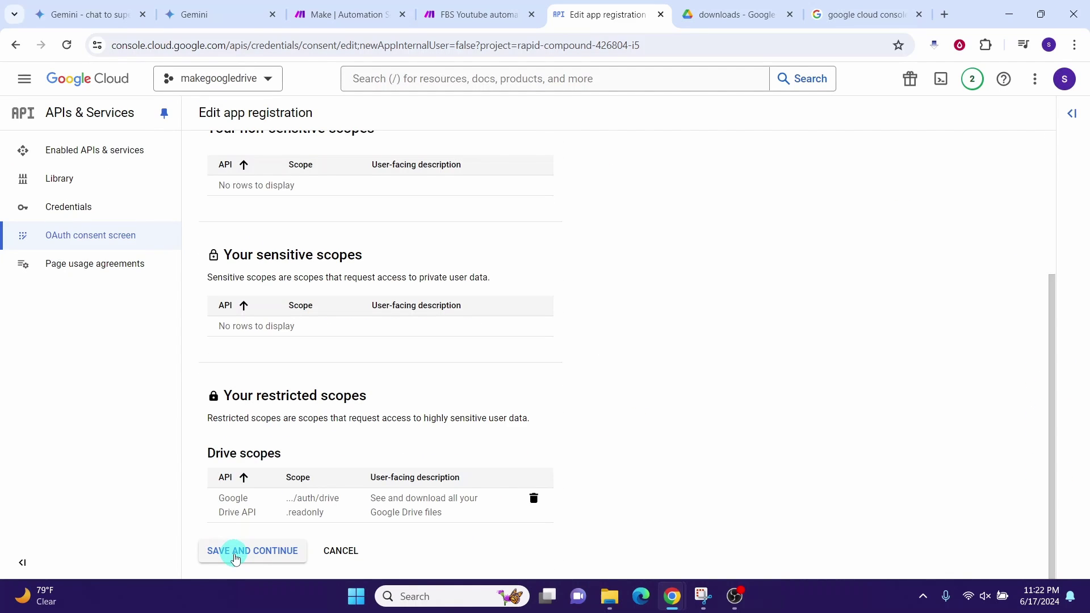
click(237, 558)
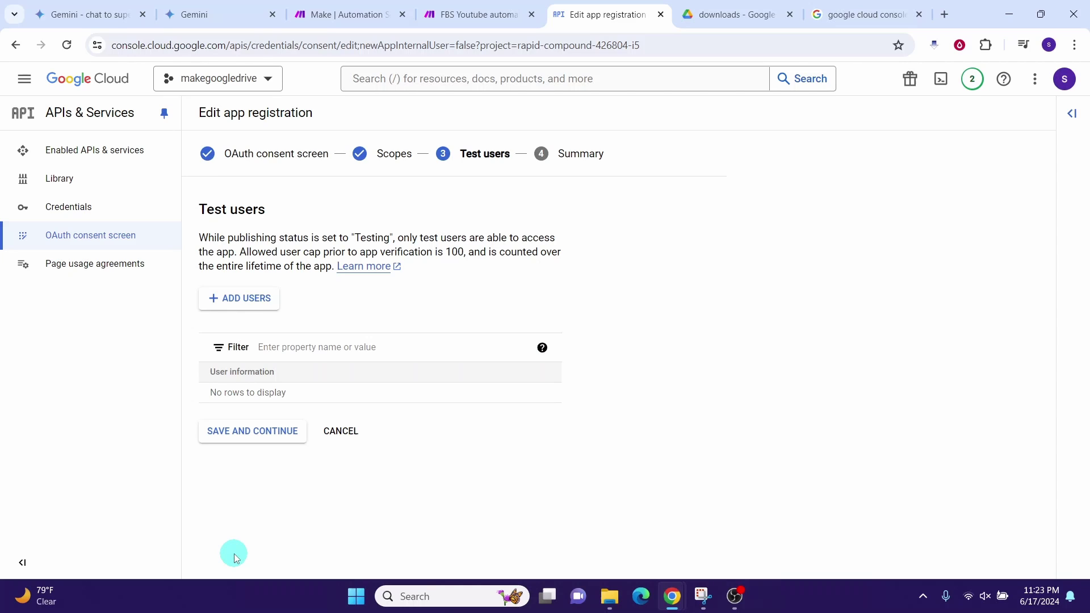
- Add a test user by email and save to reach the Summary
click(244, 300)
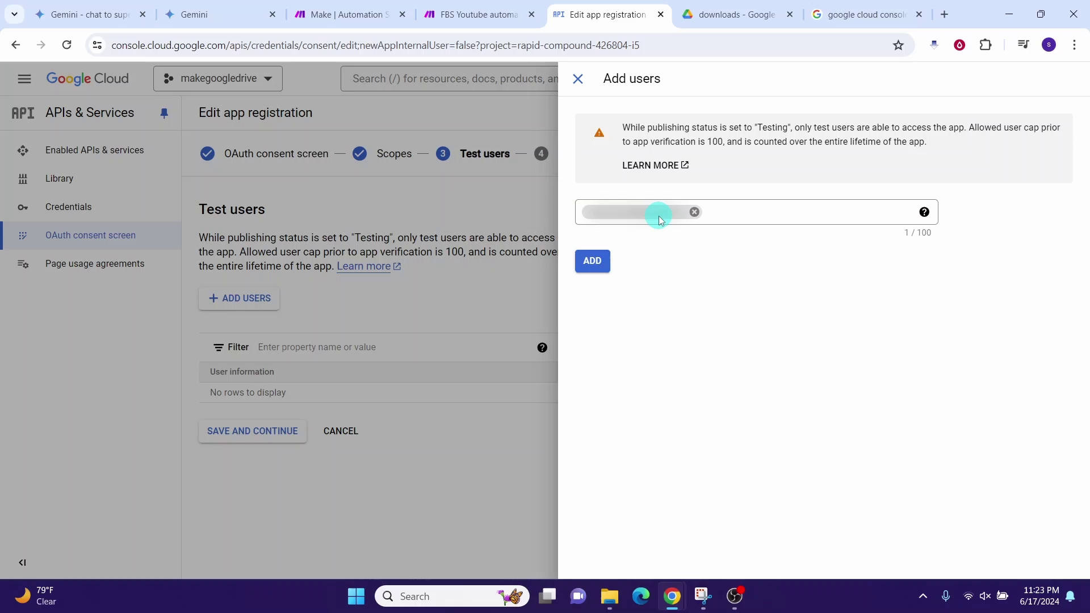
click(592, 261)
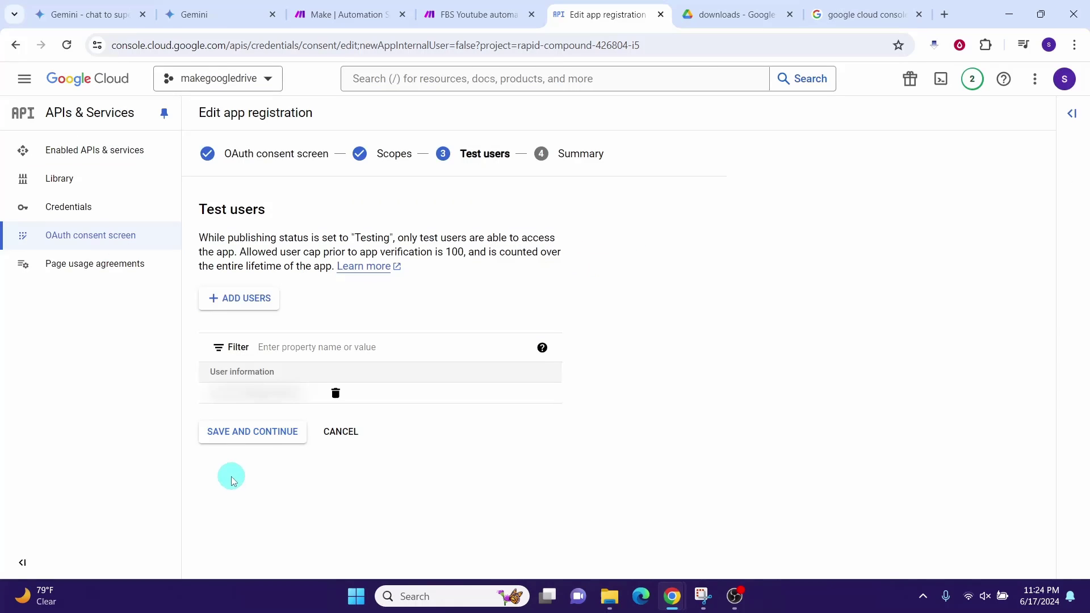
click(244, 435)
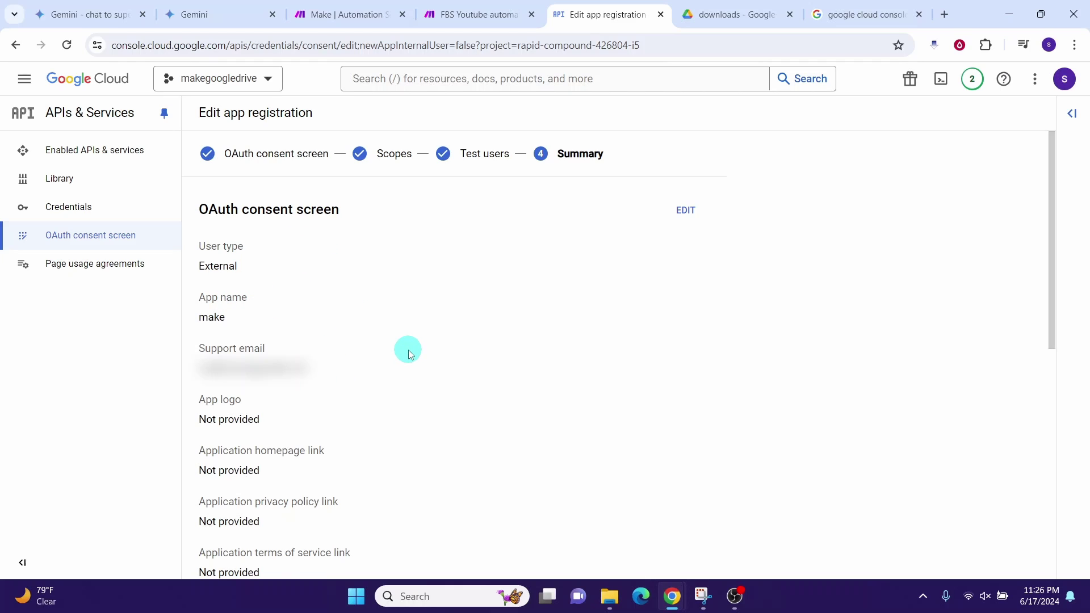
- Start a Web application OAuth client ID on the Credentials page and name it 'make'
click(66, 211)
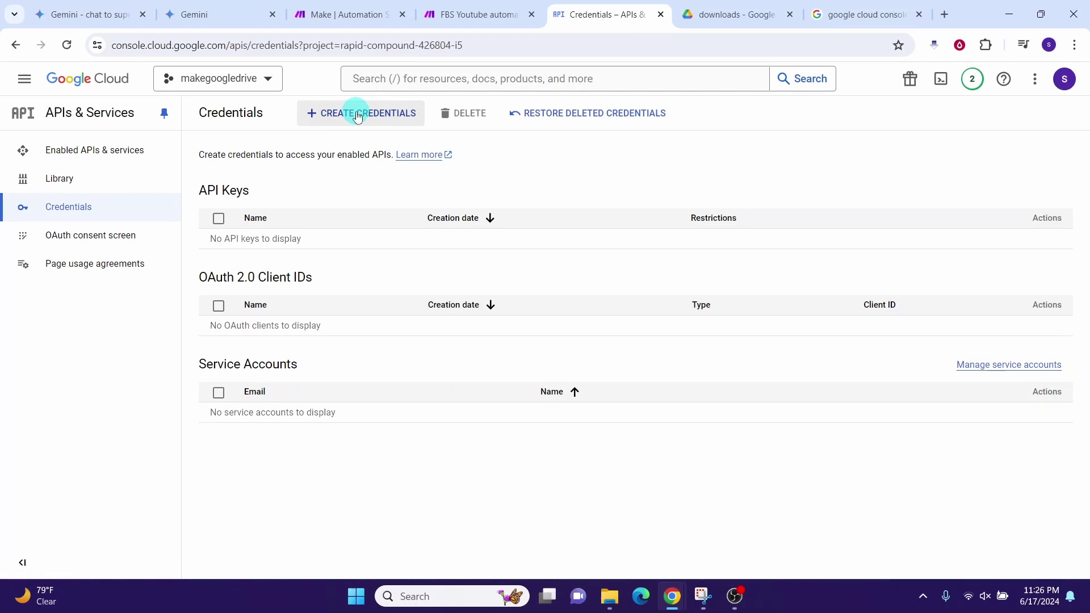
click(358, 117)
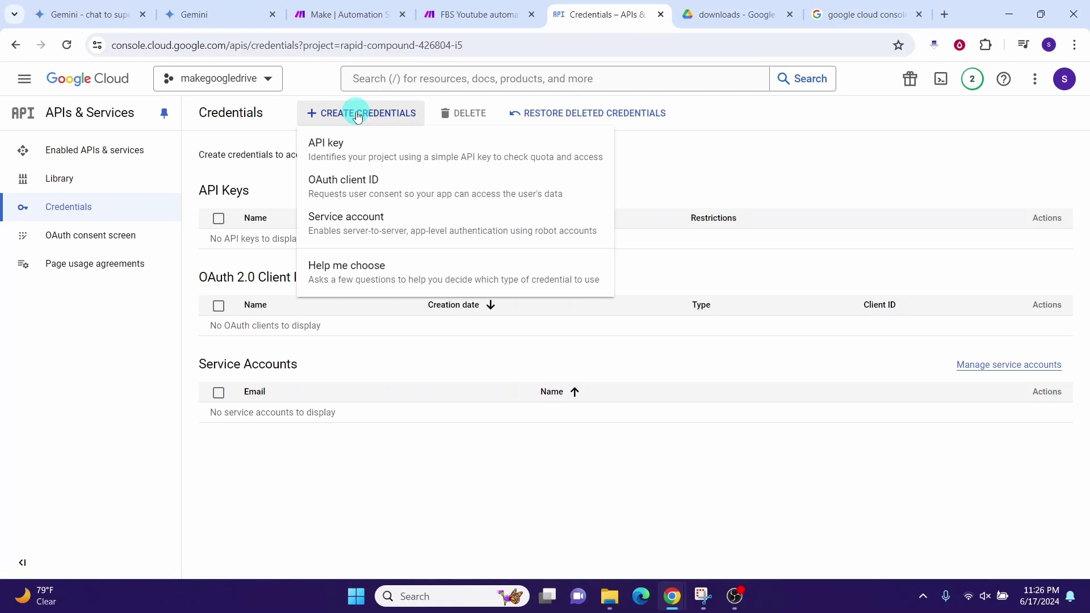
click(338, 195)
click(548, 219)
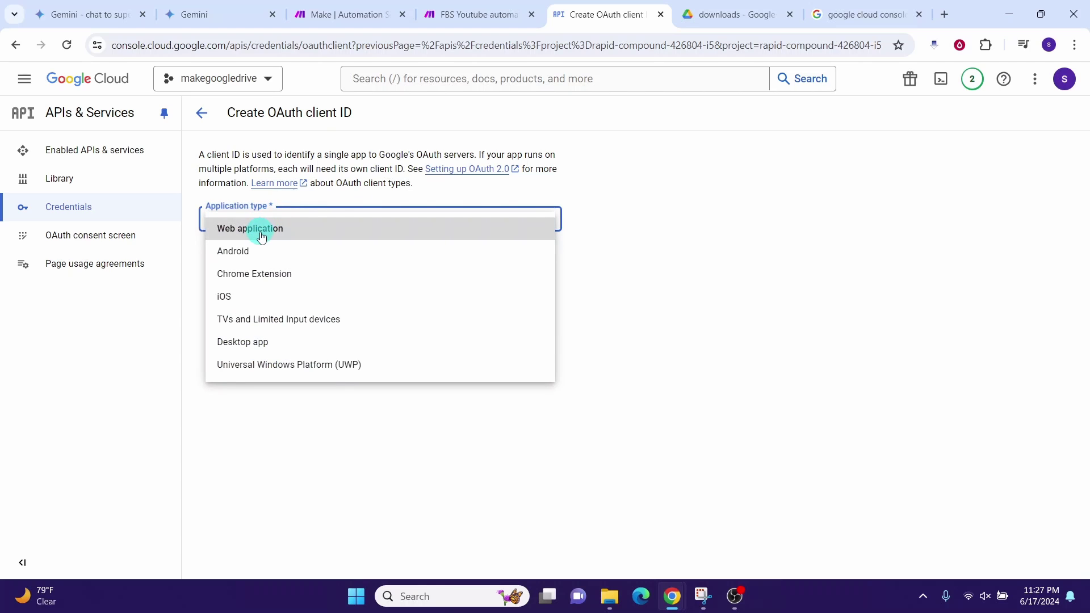
click(256, 230)
click(272, 263)
key(BackSpace)
key(BackSpace)
key(BackSpace)
text(ma)
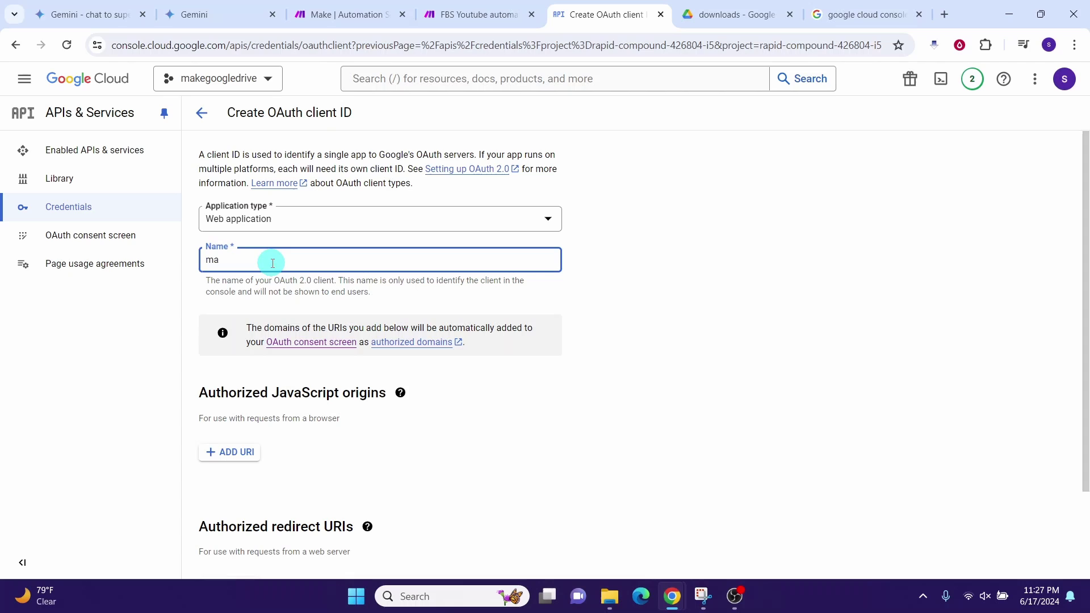
text(ke)
scroll(1078, 340, down, 3)
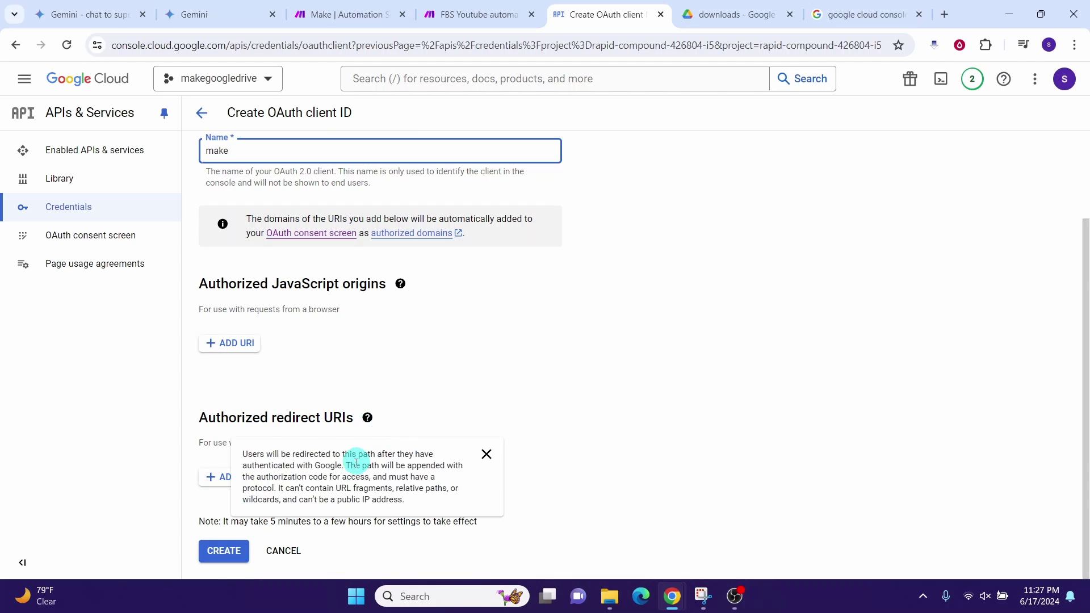
- Paste the make.com and integromat.com callback URLs as redirect URIs and create the client
click(227, 478)
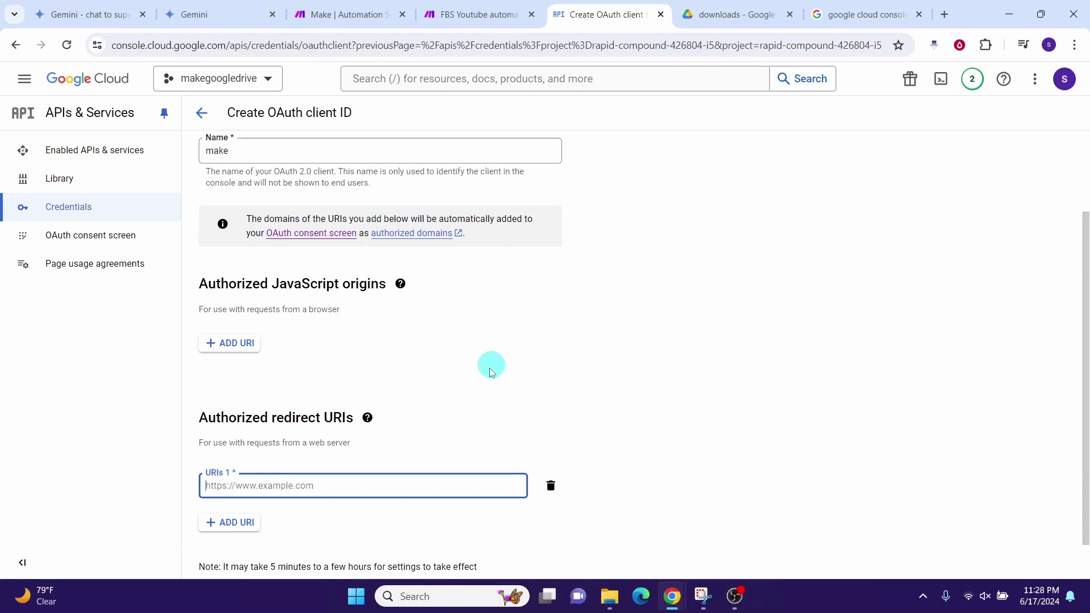
click(367, 417)
click(271, 488)
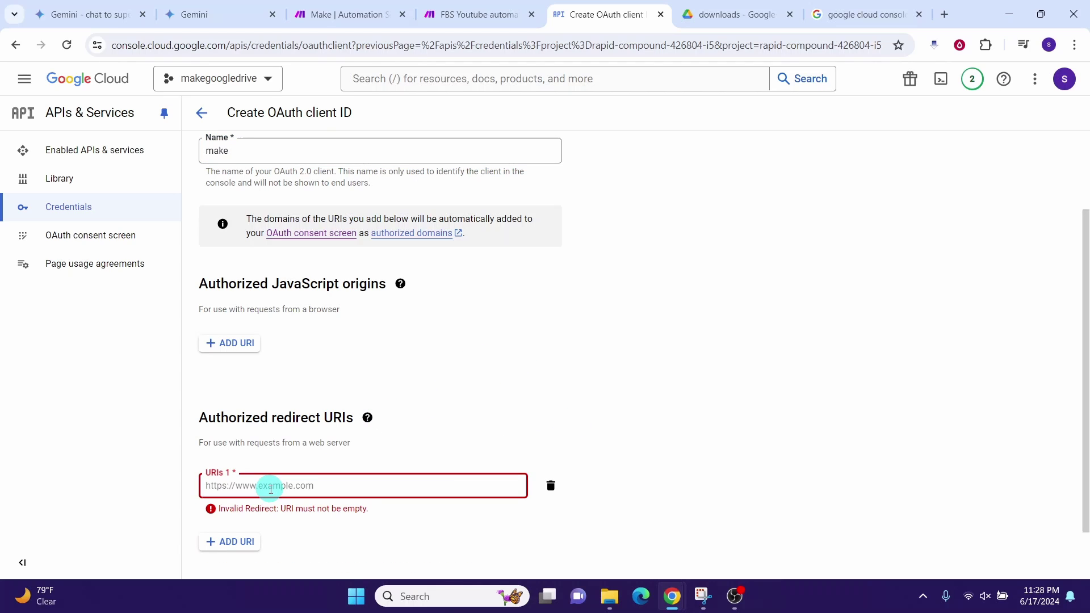
text(https://www.make.com/oauth/cb/google-restricted)
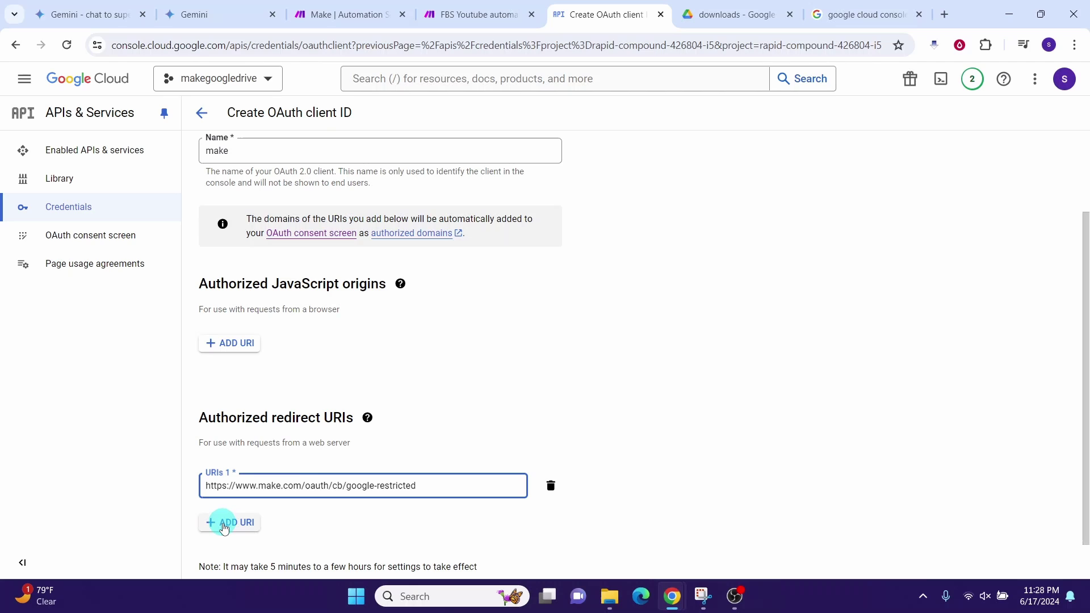
click(224, 525)
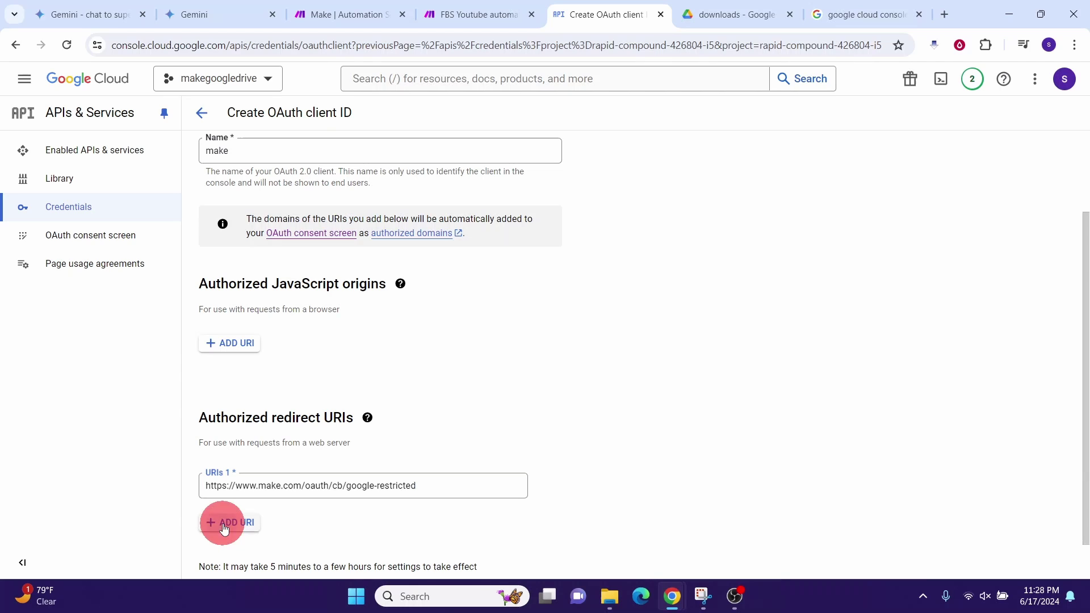
text(https://www.integromat.com/oauth/cb/google-restricted)
scroll(834, 526, down, 1)
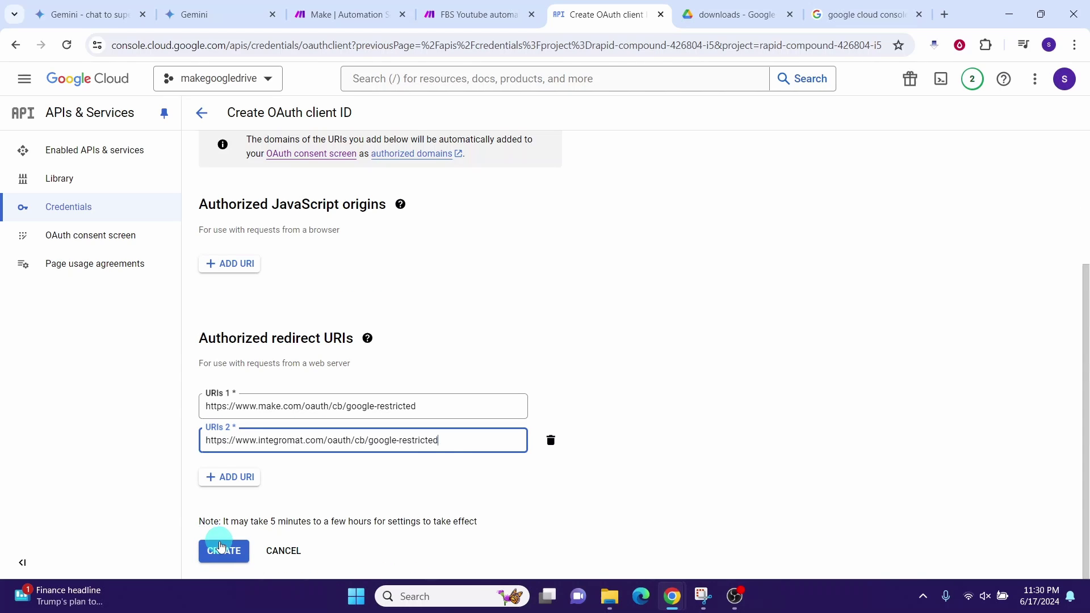
click(223, 551)
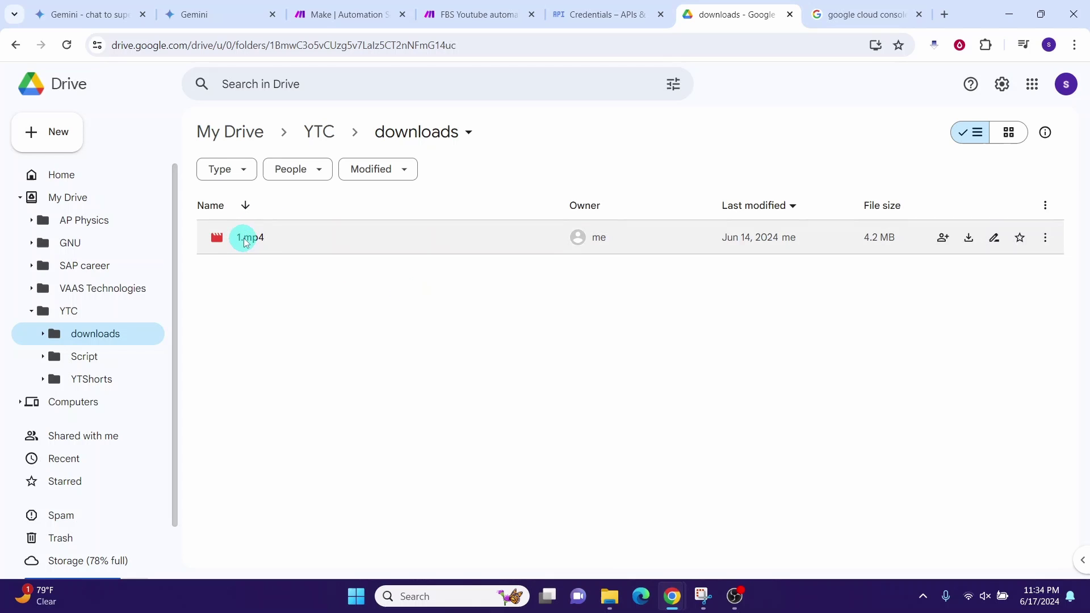
mouse_move(289, 245)
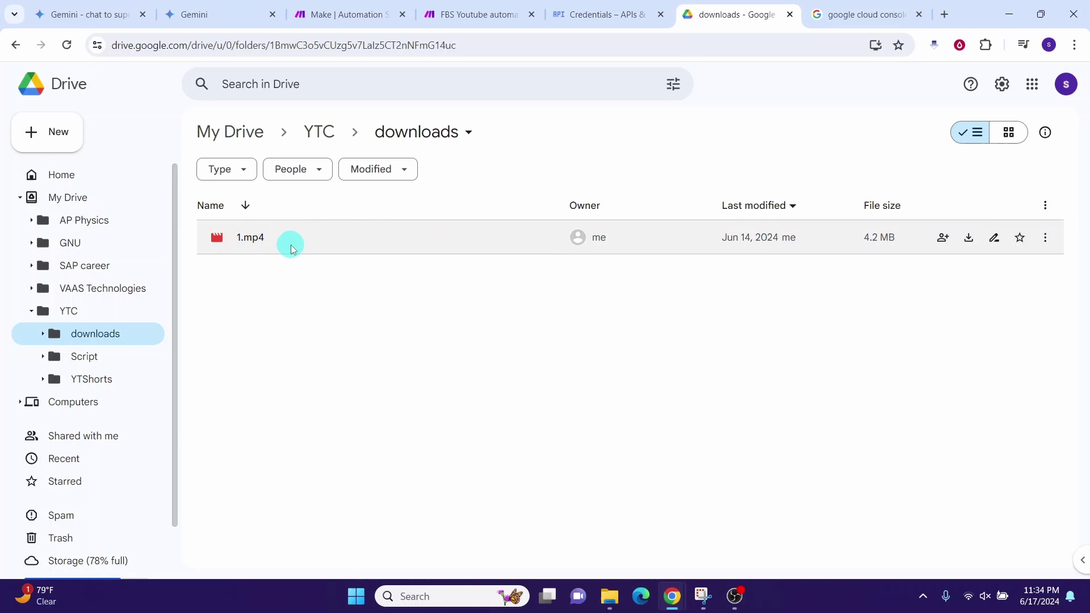
- Switch back to the 'FBS Youtube automation' Make tab
click(473, 15)
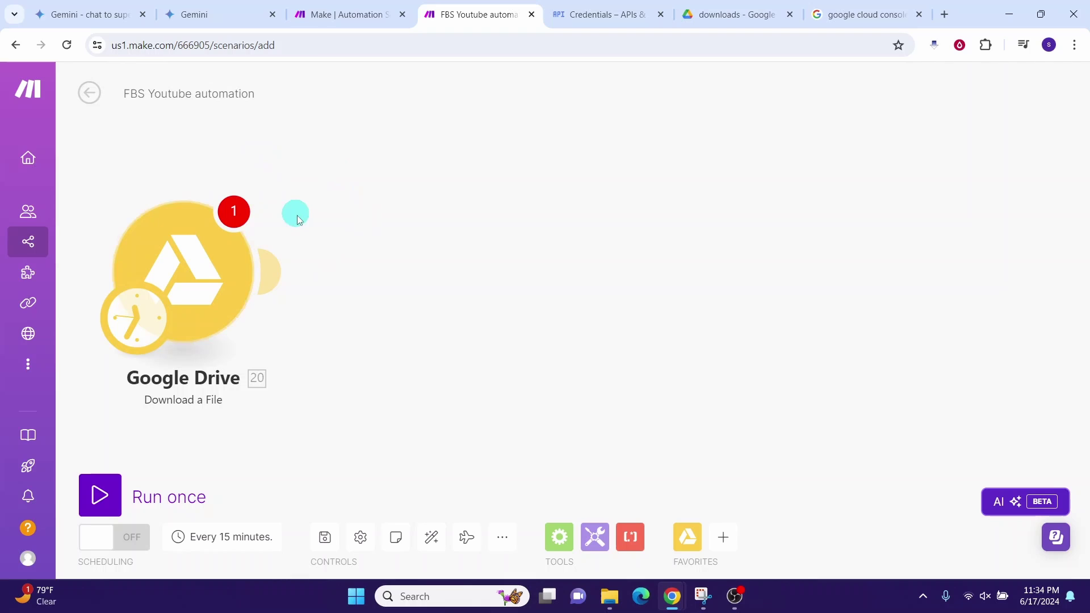
- Create Google Drive connection 'googlemake_conn' in Download a File, entering the custom Client ID and Secret
click(213, 279)
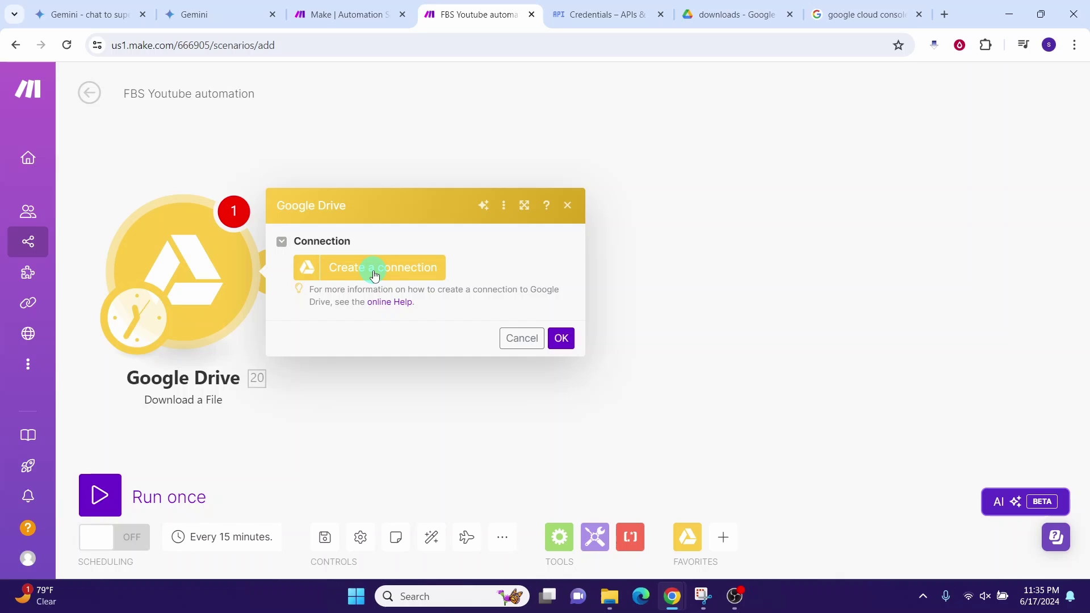
click(376, 275)
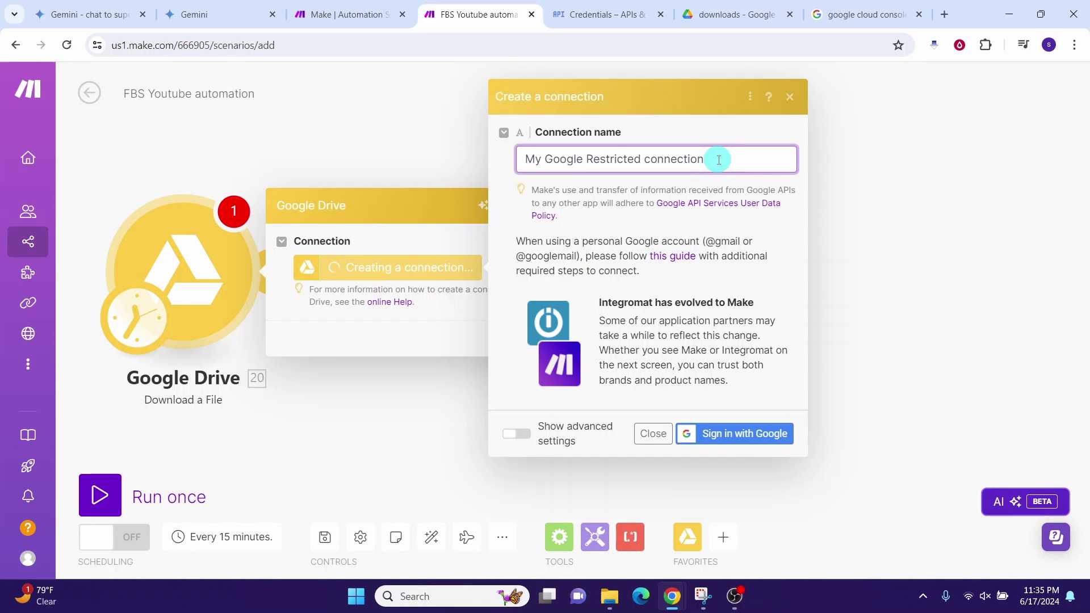
key(ctrl+a)
text(googlemake_conn)
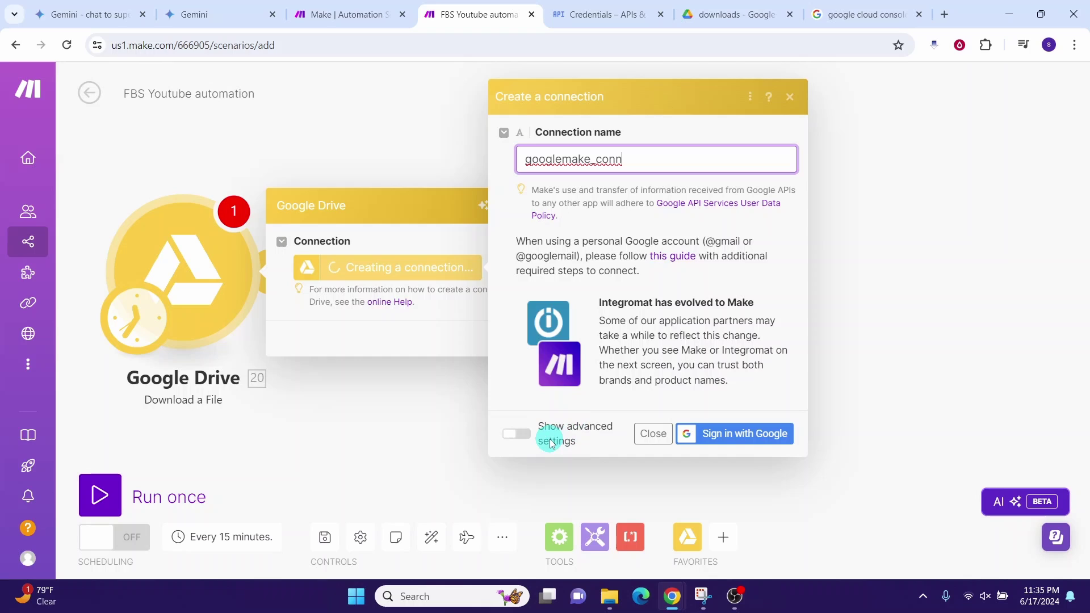
click(514, 434)
click(546, 318)
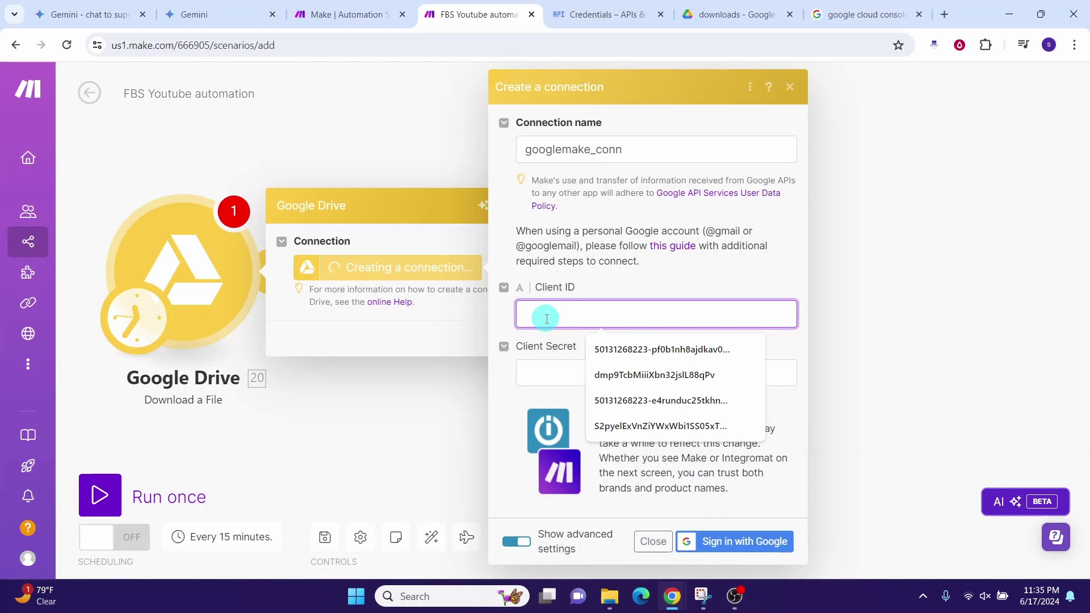
key(Down)
key(Return)
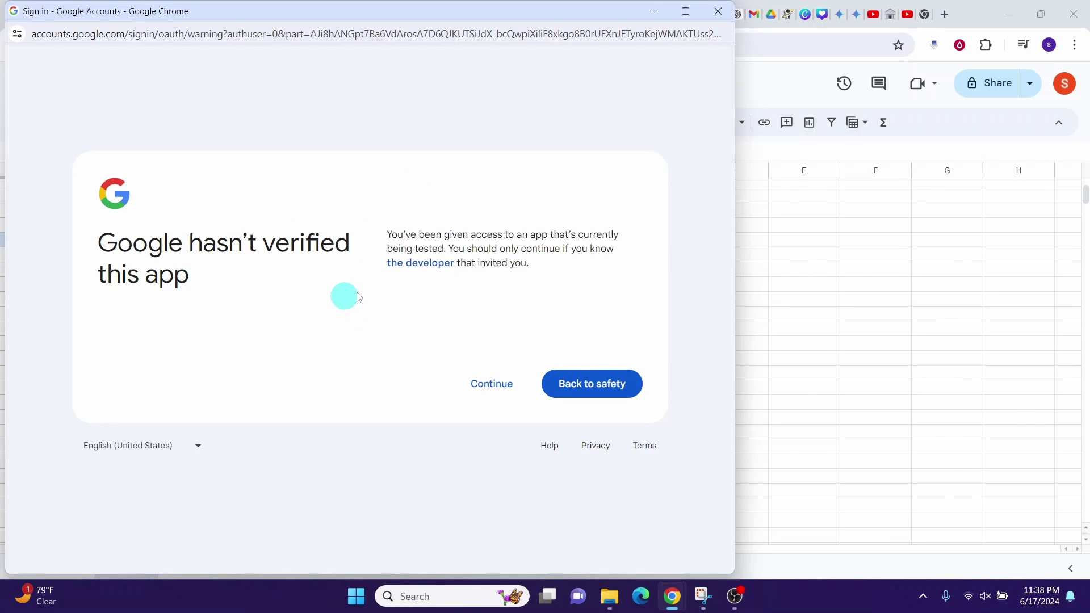
- Approve the unverified integromat.com sign-in and allow access to all Google Drive files
click(490, 388)
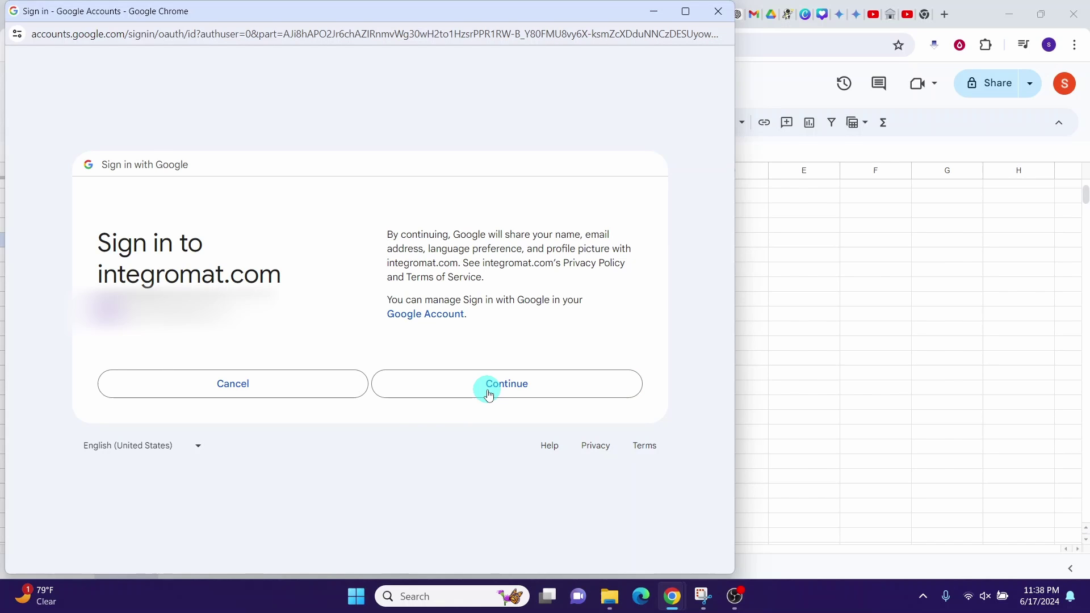
click(494, 388)
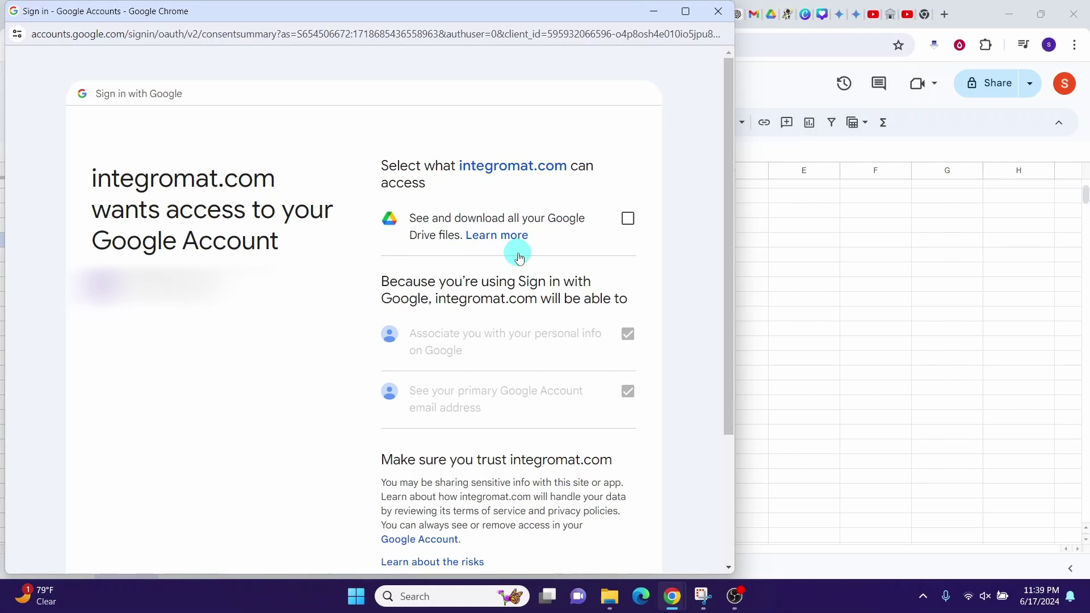
click(628, 218)
scroll(518, 377, down, 3)
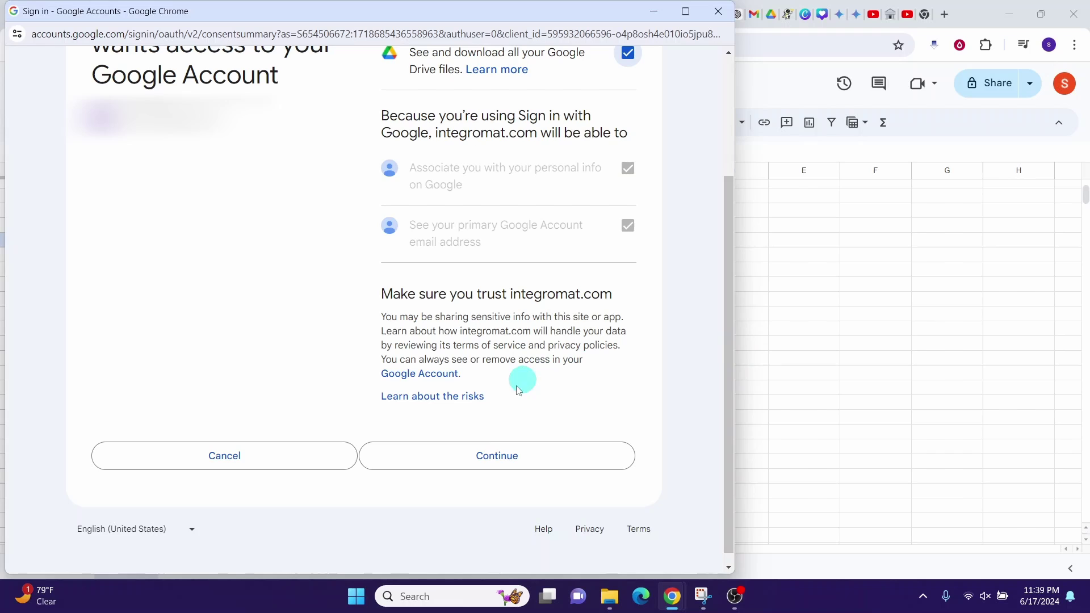
- Finish connecting the account and set the file source to Select from the list in My Drive
click(490, 458)
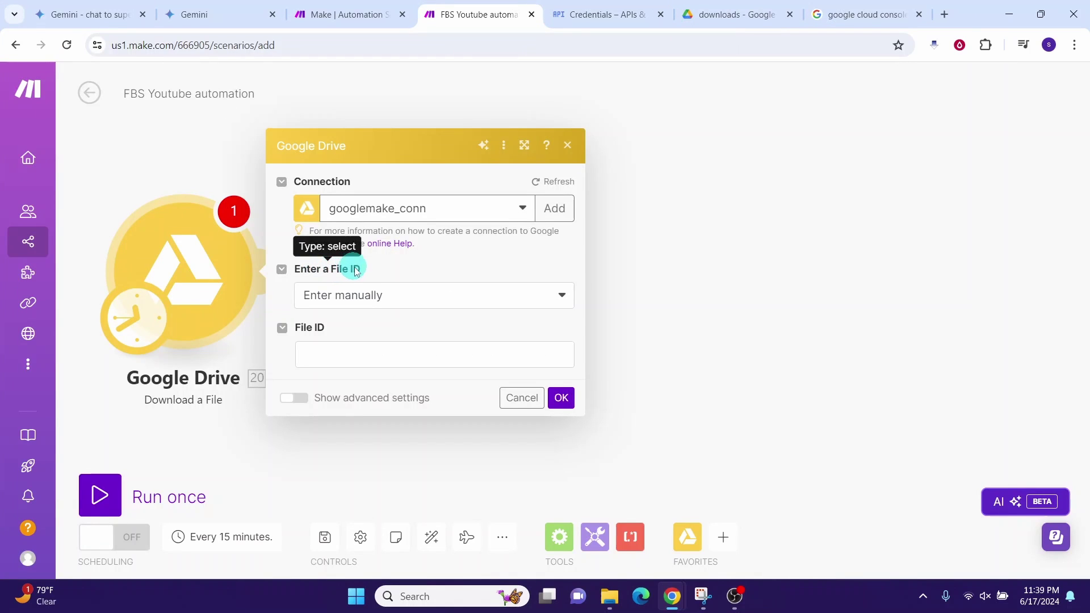
click(558, 295)
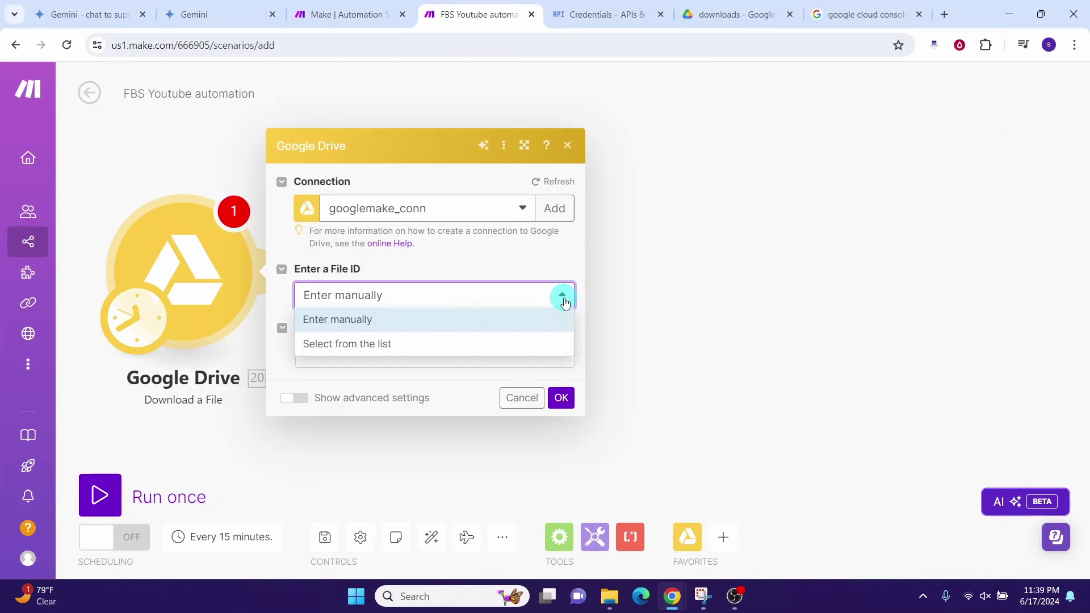
click(365, 343)
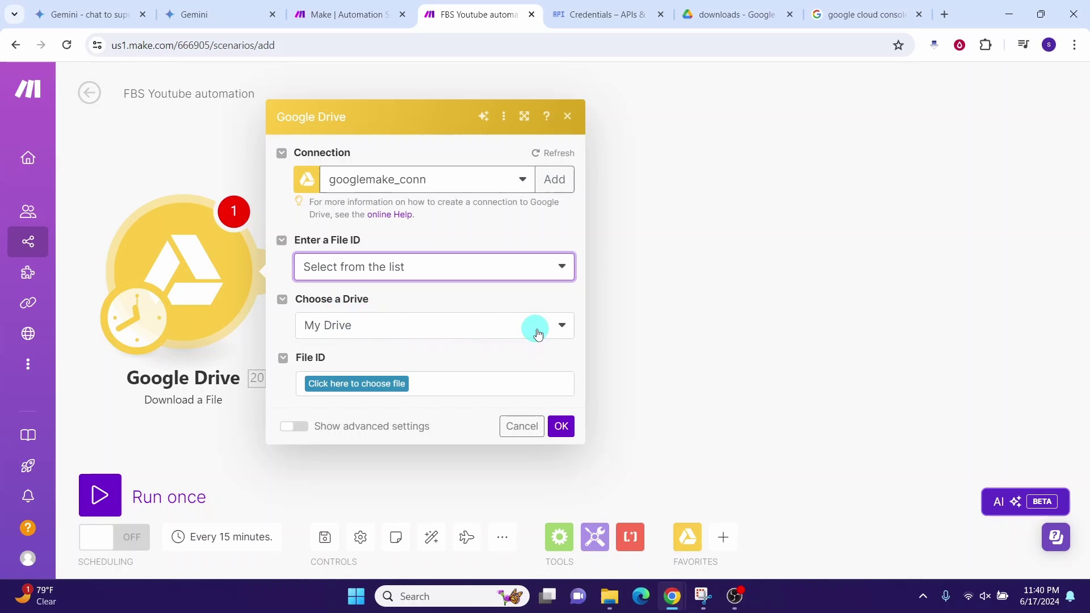
click(559, 327)
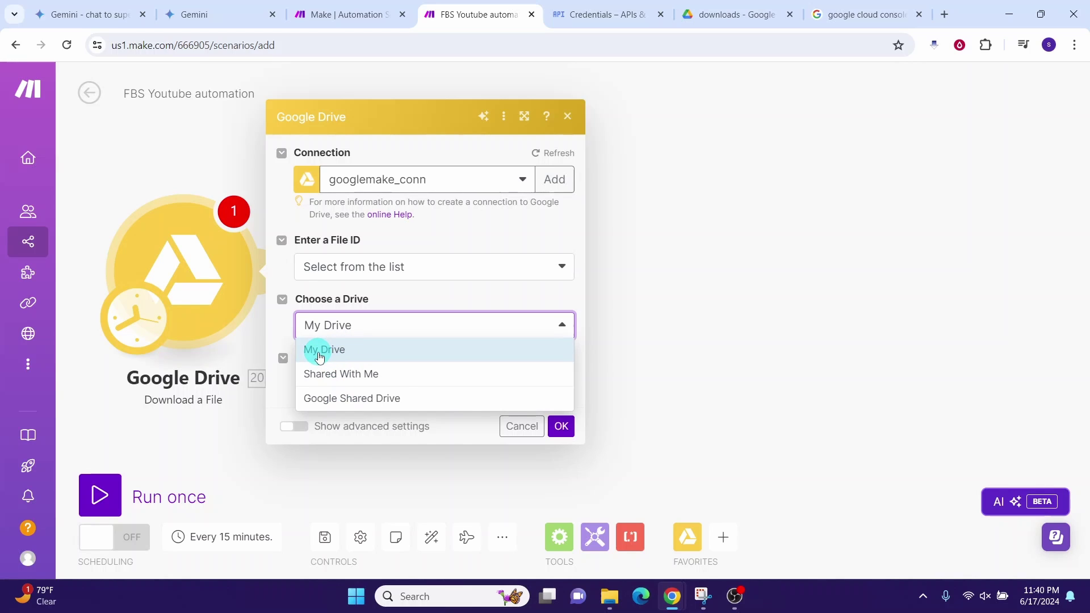
click(319, 357)
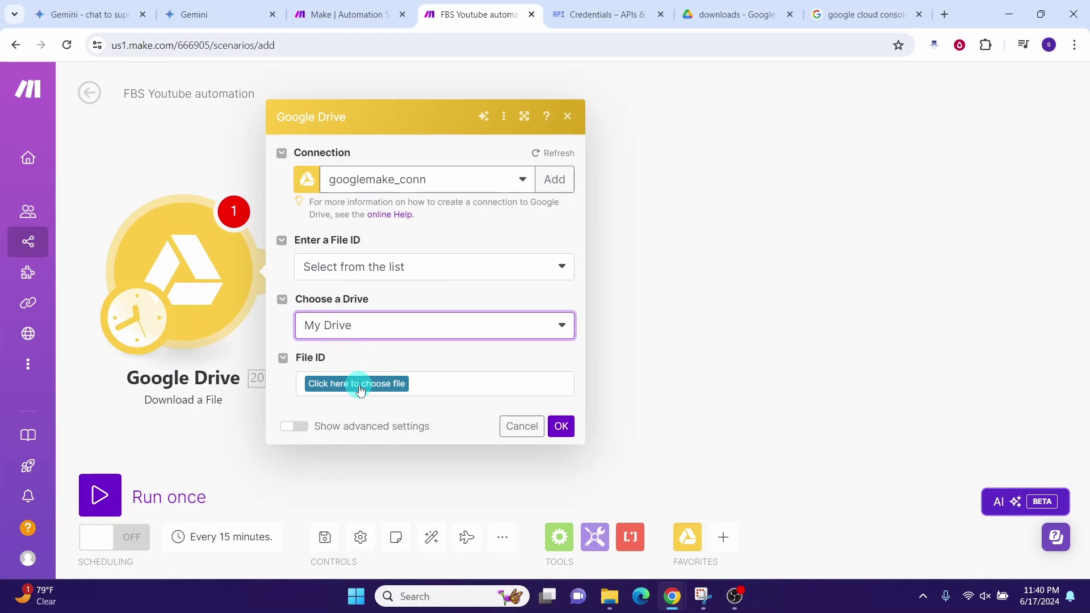
- Choose 1.mp4 from the YTC/downloads folder and confirm the module settings
click(359, 384)
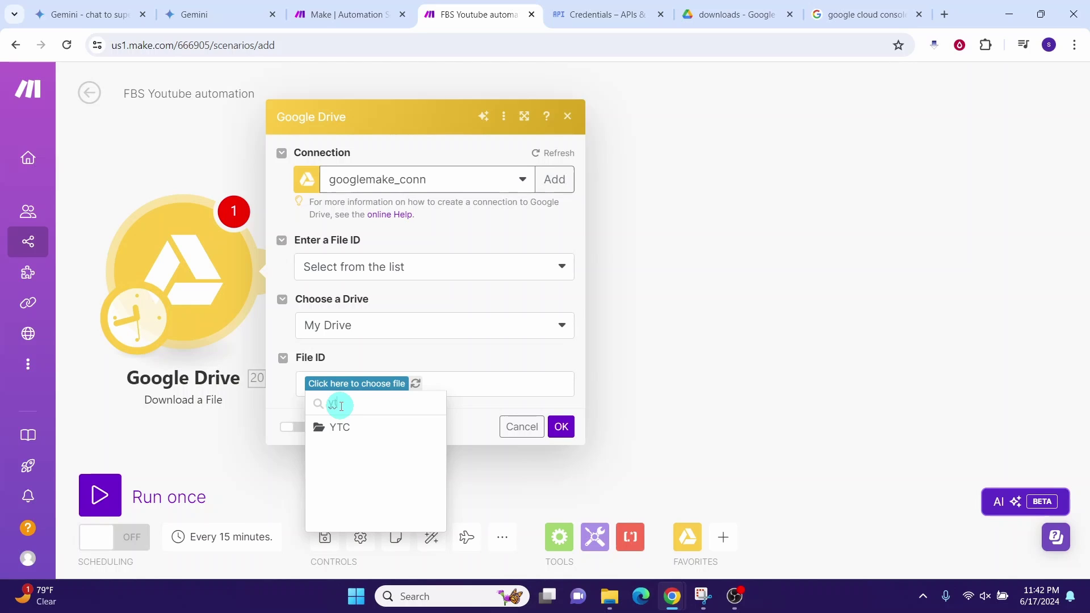
click(339, 427)
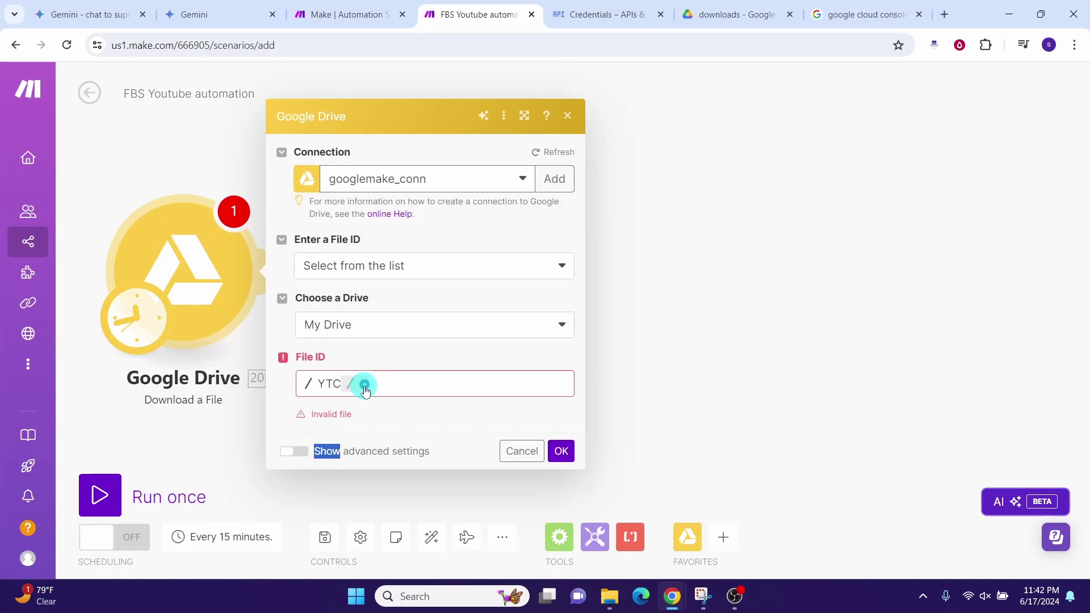
click(451, 402)
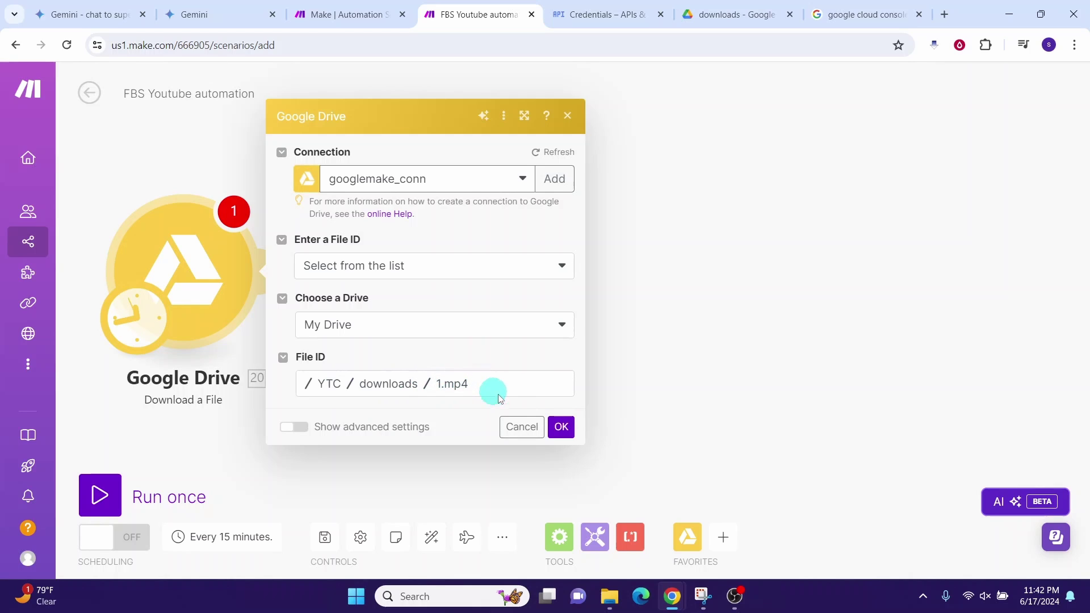
click(561, 430)
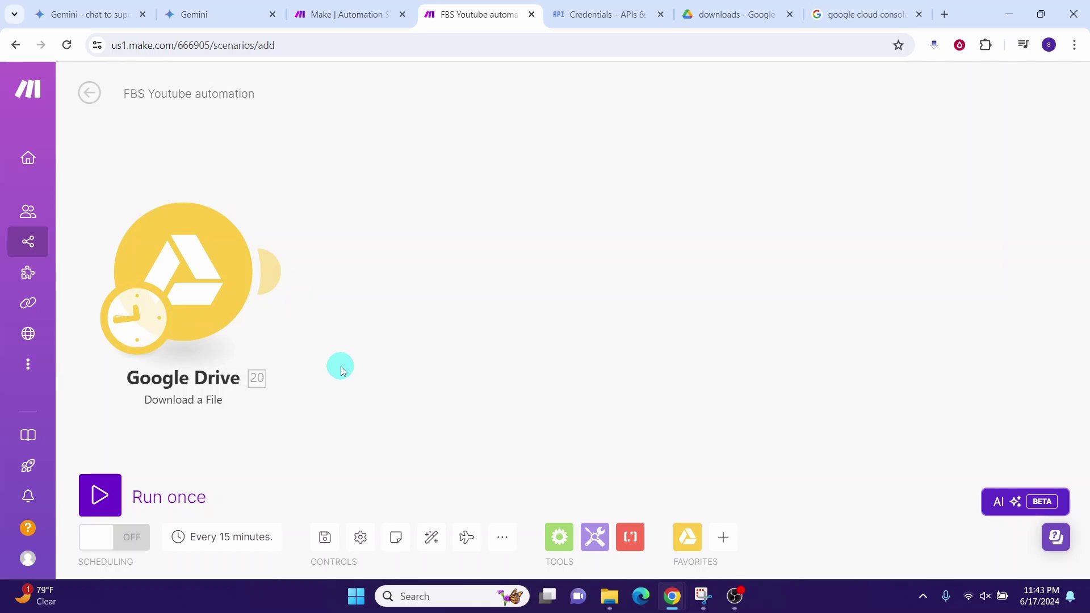
- Save the scenario, run it once, and view the Google Drive module's 1.mp4 input/output details
click(326, 538)
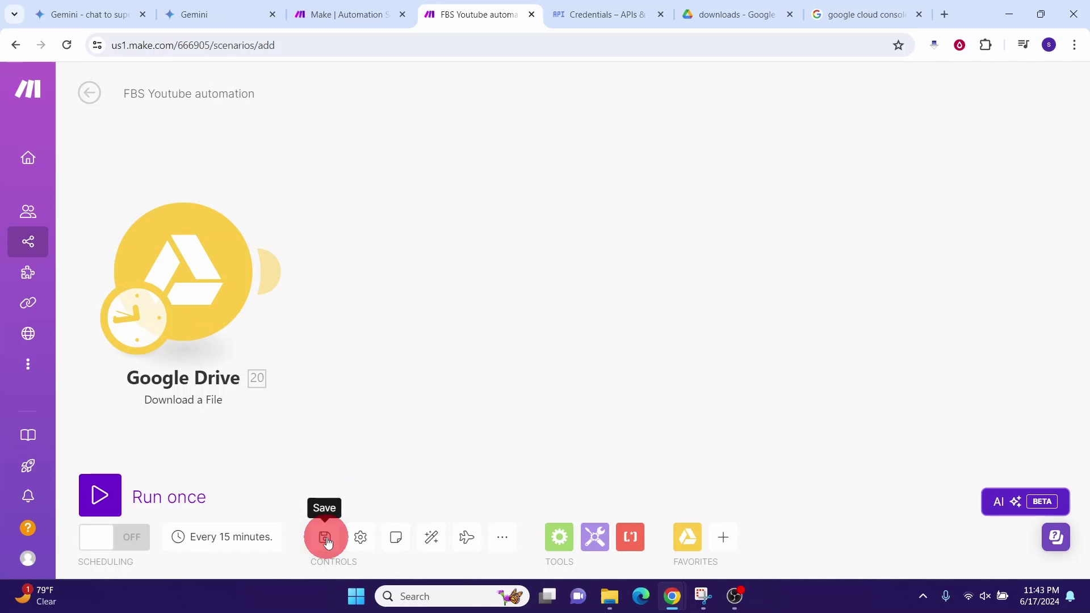
click(99, 499)
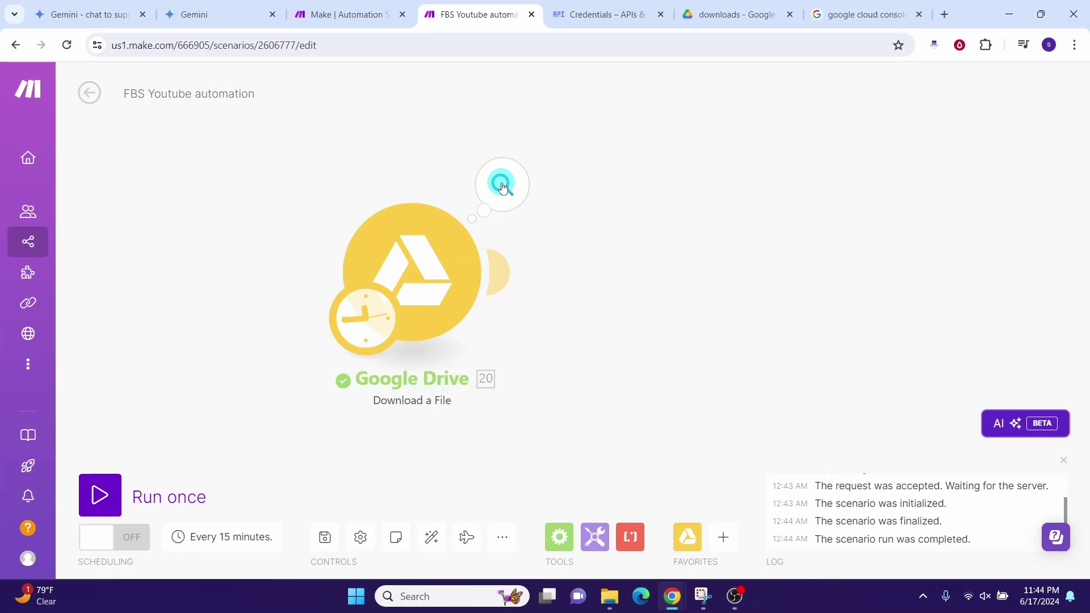
click(502, 188)
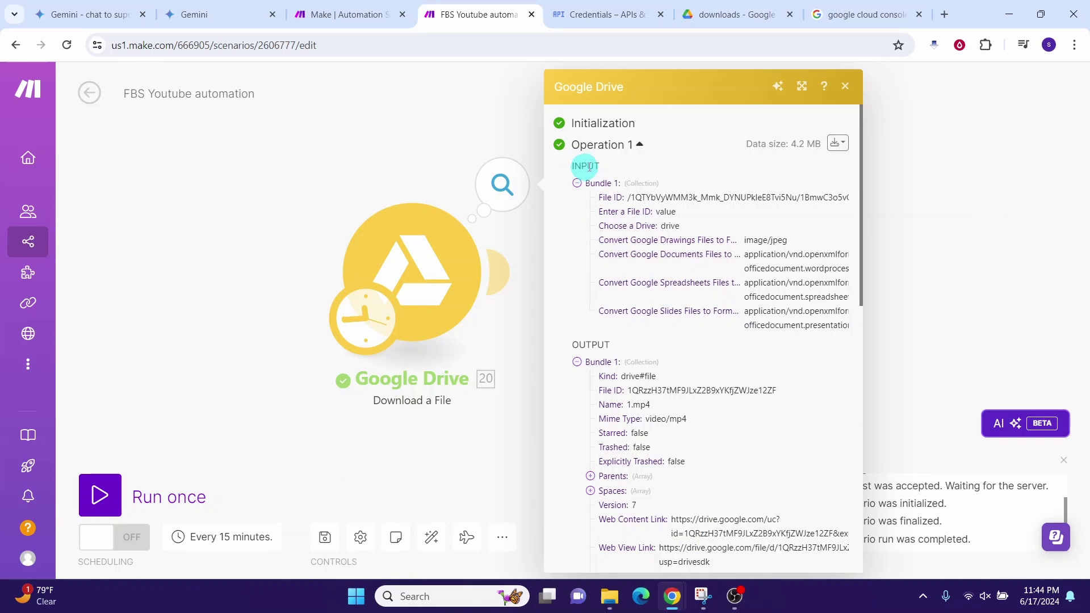